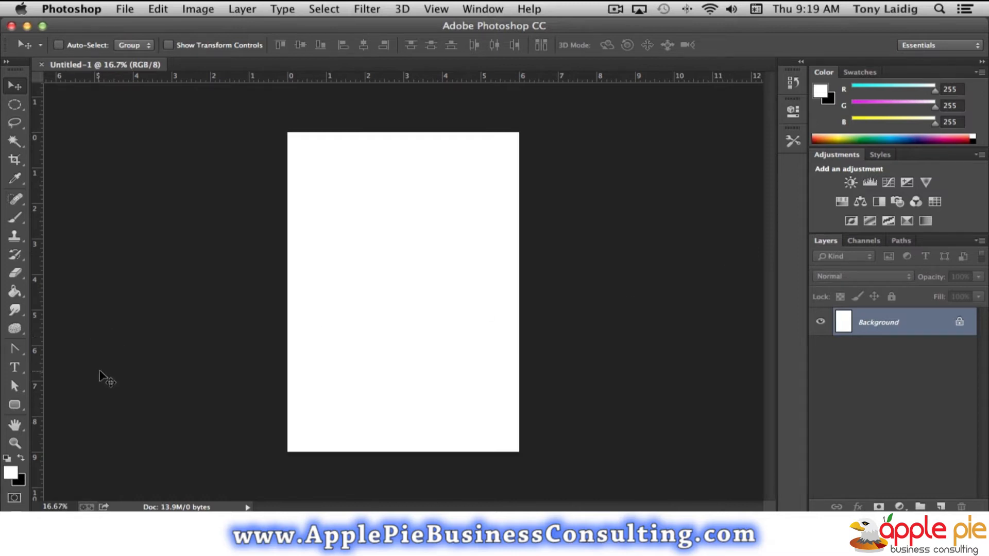
Activate the Horizontal Type tool and switch to the Typography workspace.
{"action": "left_click", "coordinate": [15, 369]}
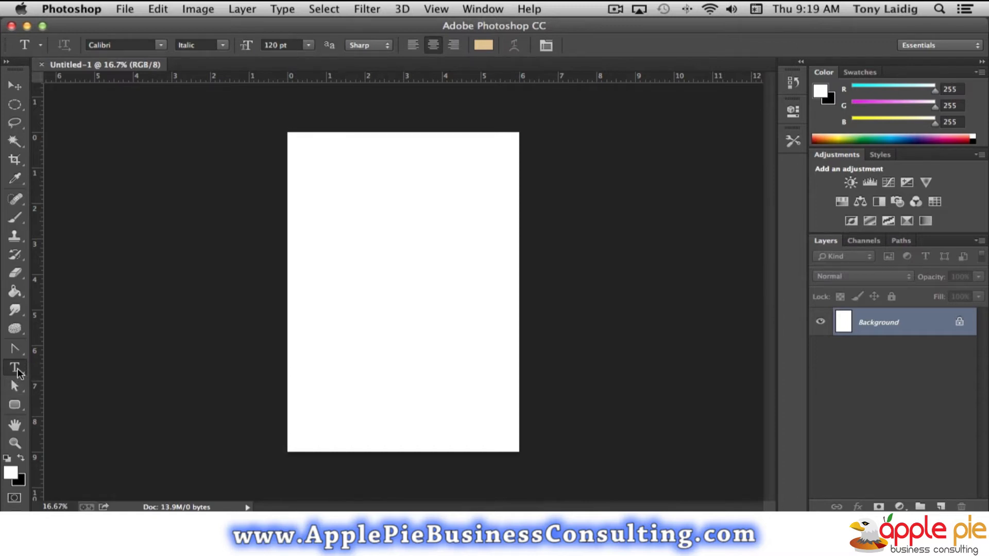
{"action": "left_click", "coordinate": [19, 369]}
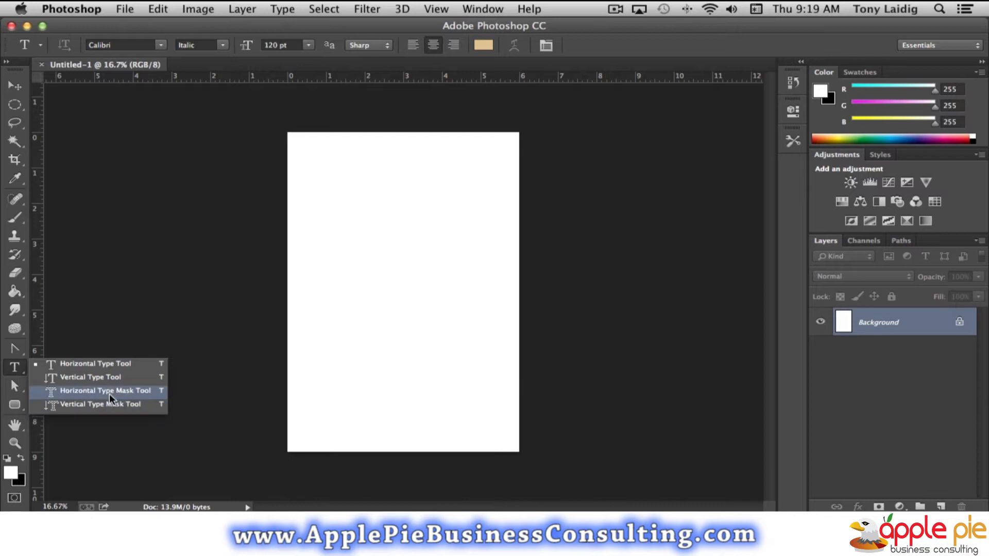
{"action": "left_click", "coordinate": [113, 364]}
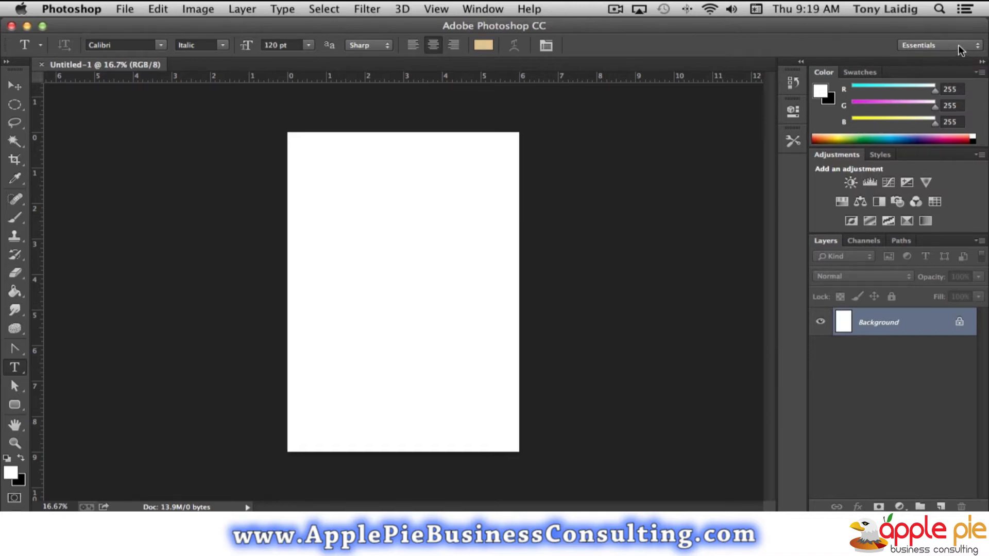
{"action": "left_click", "coordinate": [933, 45]}
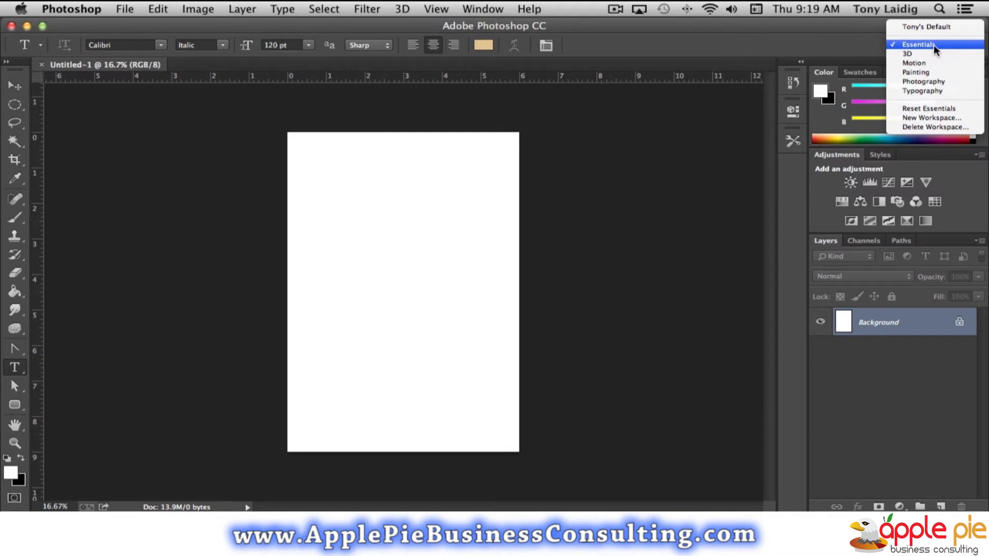
{"action": "left_click", "coordinate": [925, 91]}
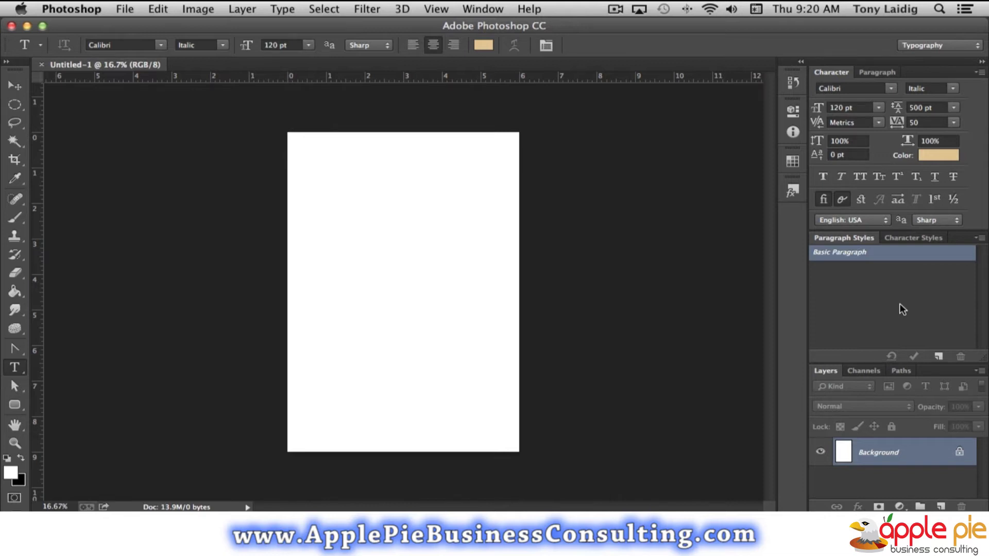
Swap the foreground and background colours to make the text colour black, with centred text alignment.
{"action": "left_click", "coordinate": [876, 71]}
{"action": "left_click", "coordinate": [833, 73]}
{"action": "left_click", "coordinate": [22, 458]}
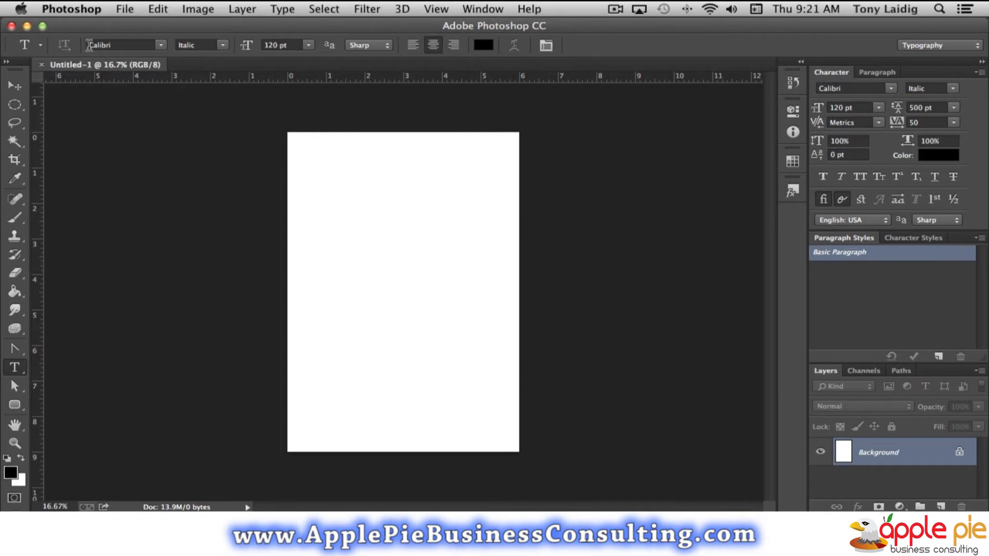
{"action": "left_click", "coordinate": [434, 44]}
Set the type font to Trajan Pro in the Regular style.
{"action": "left_click", "coordinate": [892, 87]}
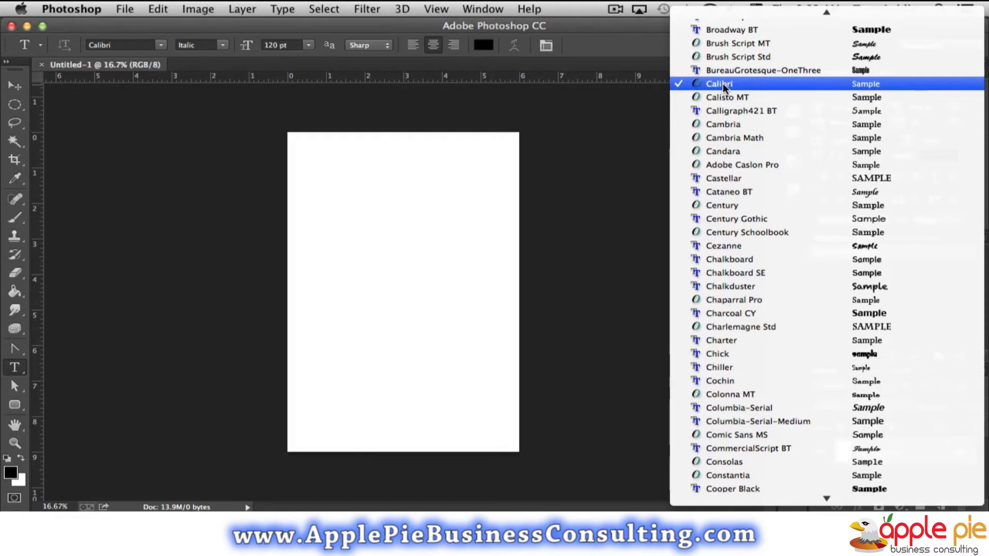
{"action": "scroll", "coordinate": [756, 128], "scroll_direction": "down", "scroll_amount": 20}
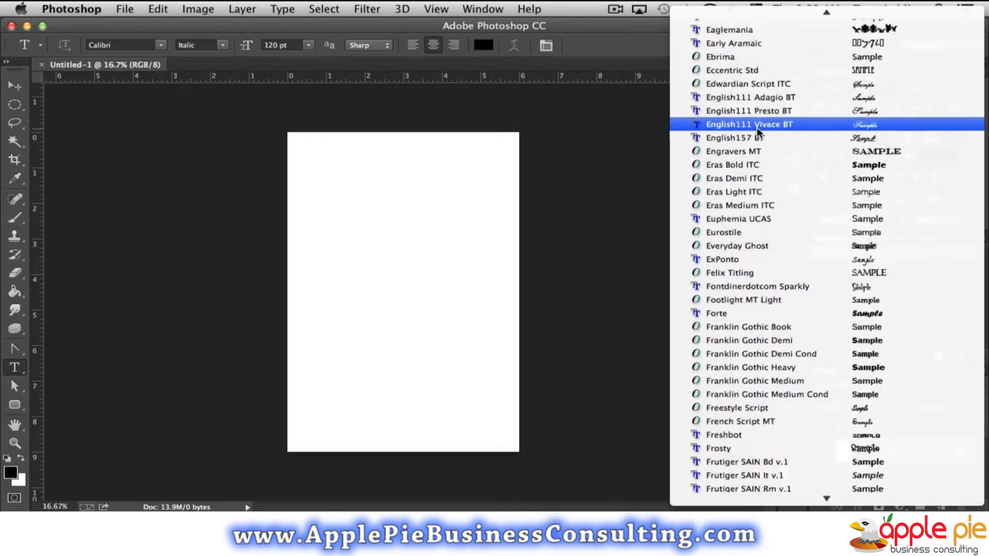
{"action": "scroll", "coordinate": [758, 132], "scroll_direction": "down", "scroll_amount": 20}
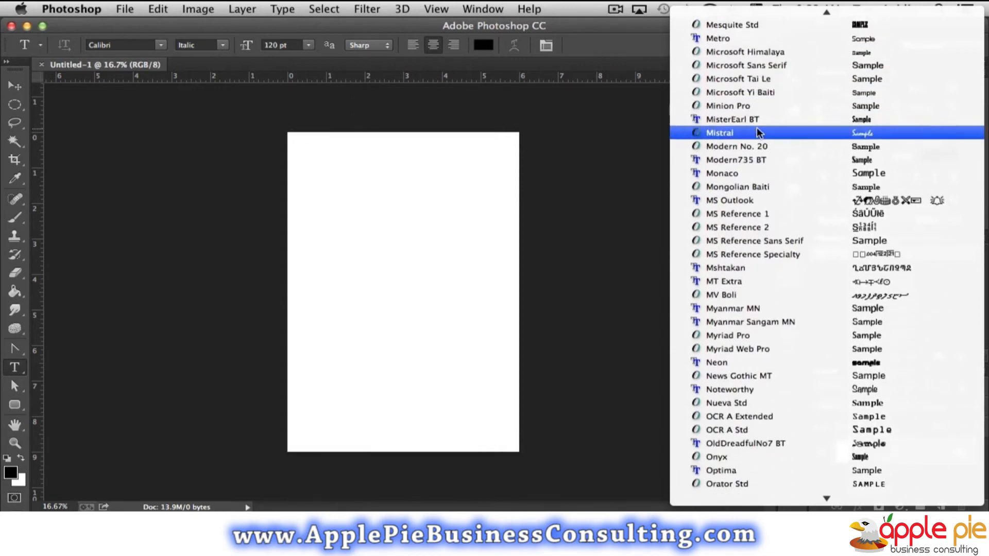
{"action": "scroll", "coordinate": [751, 223], "scroll_direction": "down", "scroll_amount": 20}
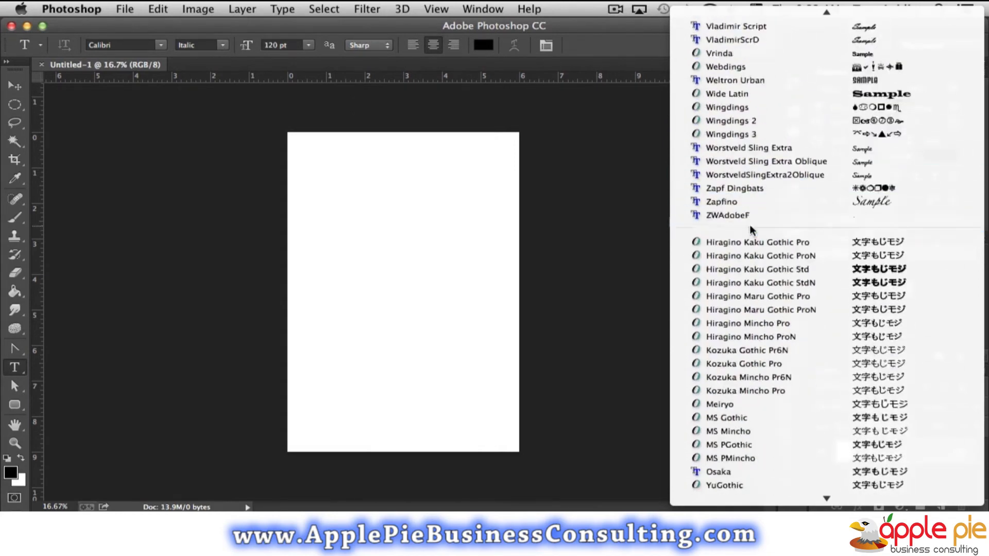
{"action": "scroll", "coordinate": [750, 224], "scroll_direction": "up", "scroll_amount": 10}
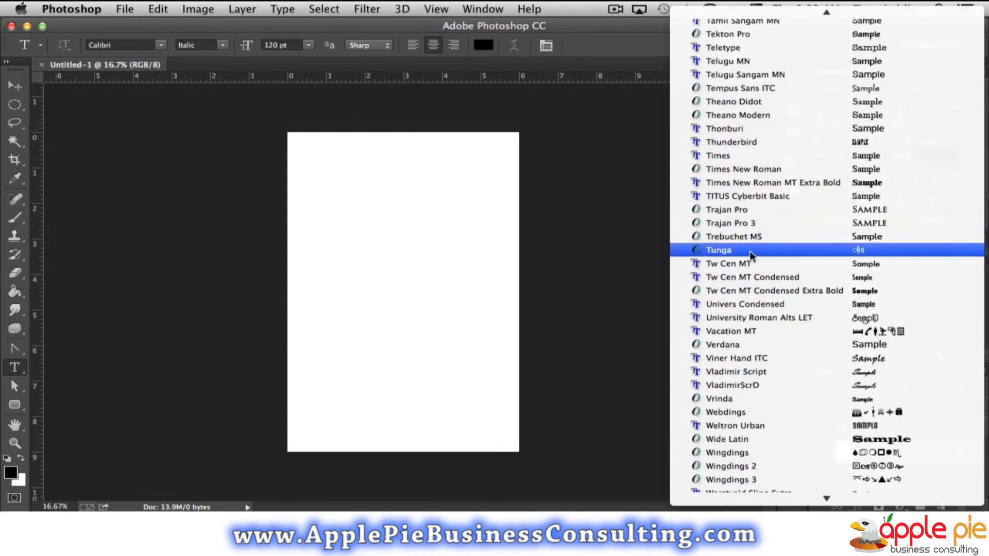
{"action": "left_click", "coordinate": [721, 209]}
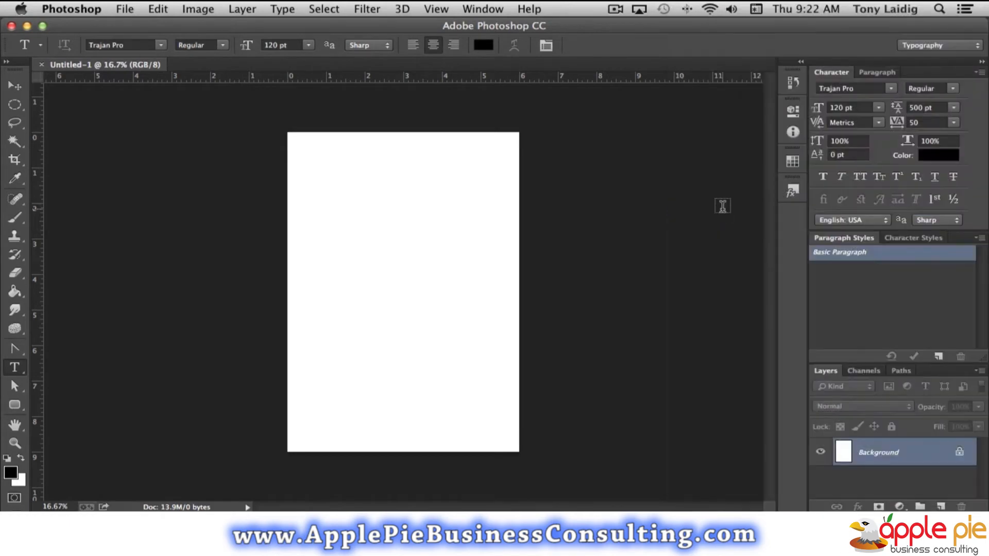
{"action": "left_click", "coordinate": [953, 88]}
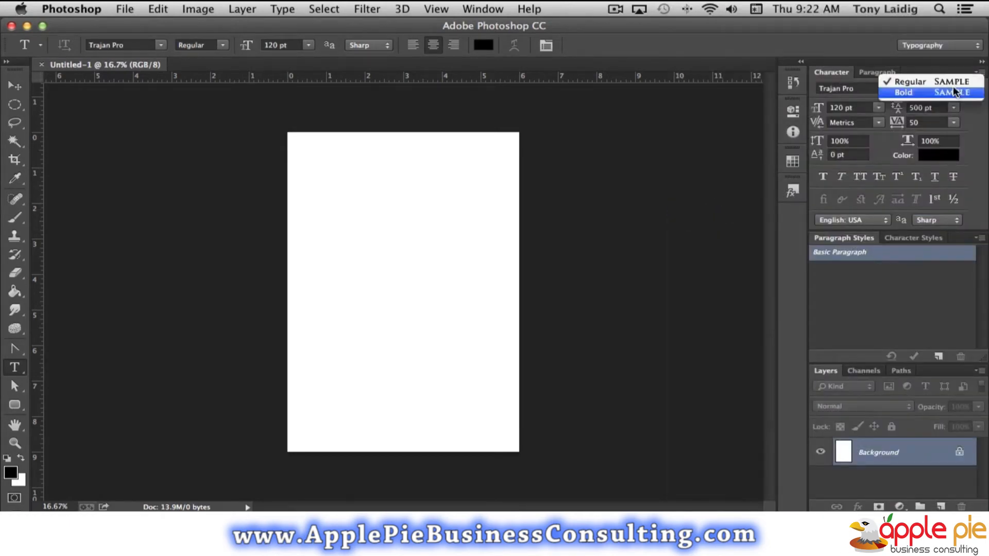
{"action": "left_click", "coordinate": [924, 81]}
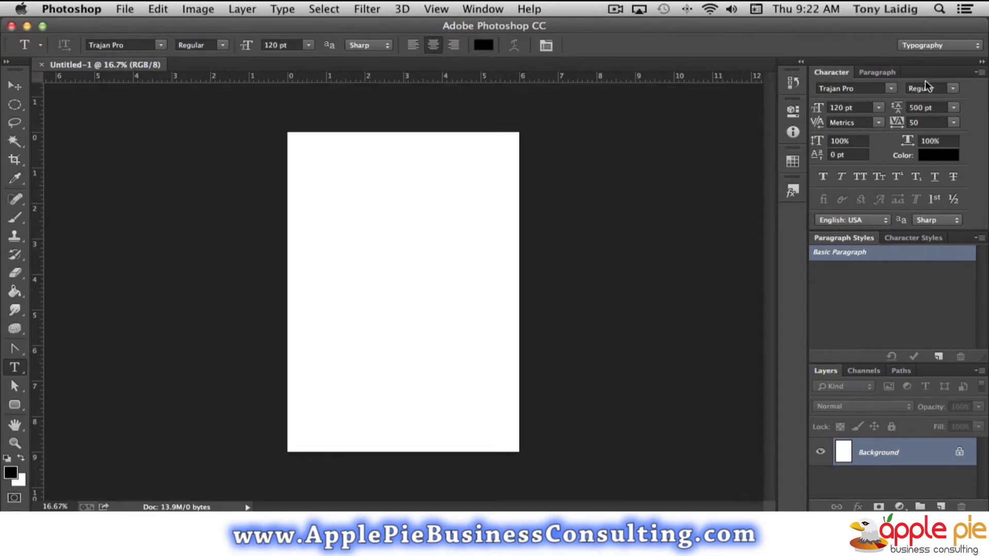
Set the font size to 60 pt and the leading to Auto.
{"action": "left_click", "coordinate": [877, 107]}
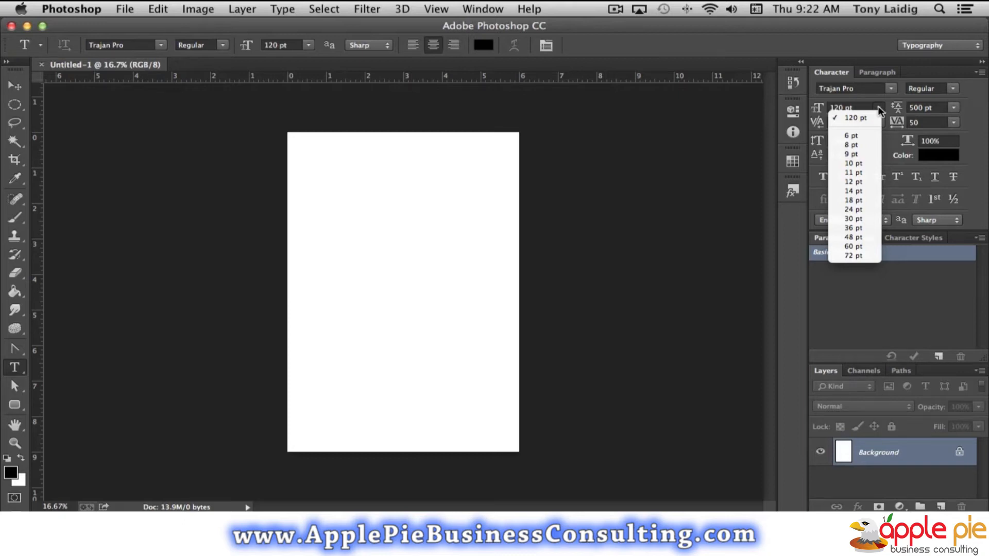
{"action": "left_click", "coordinate": [859, 245]}
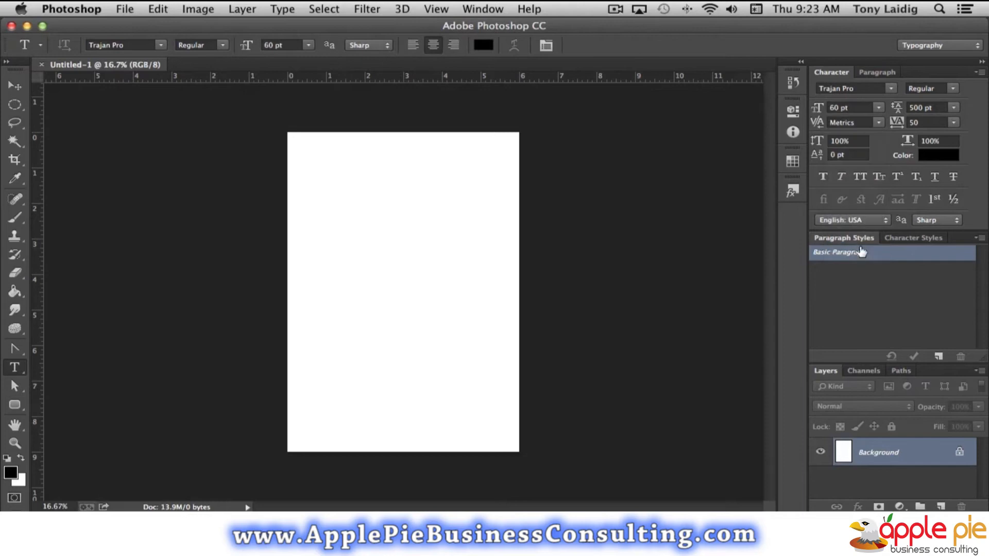
{"action": "left_click", "coordinate": [953, 106]}
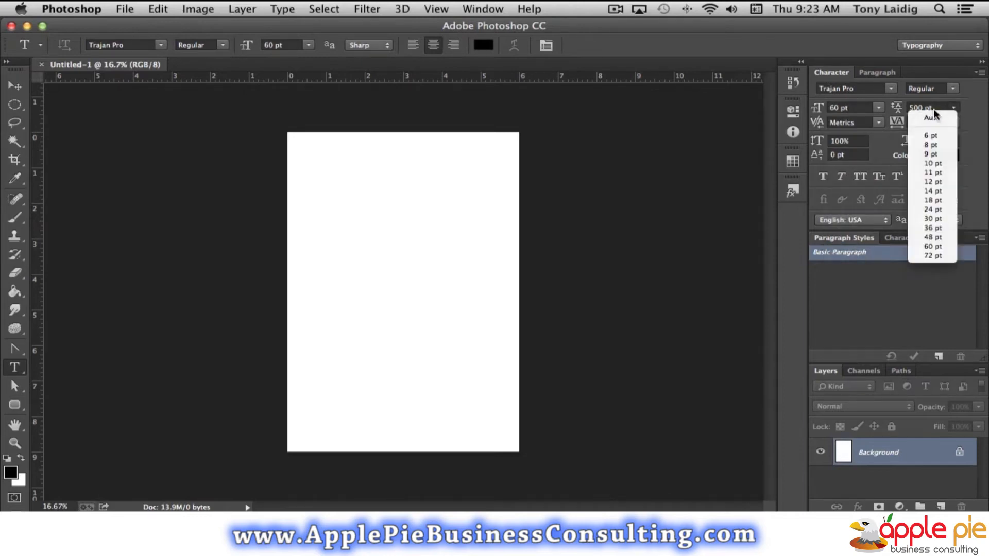
{"action": "left_click", "coordinate": [934, 118]}
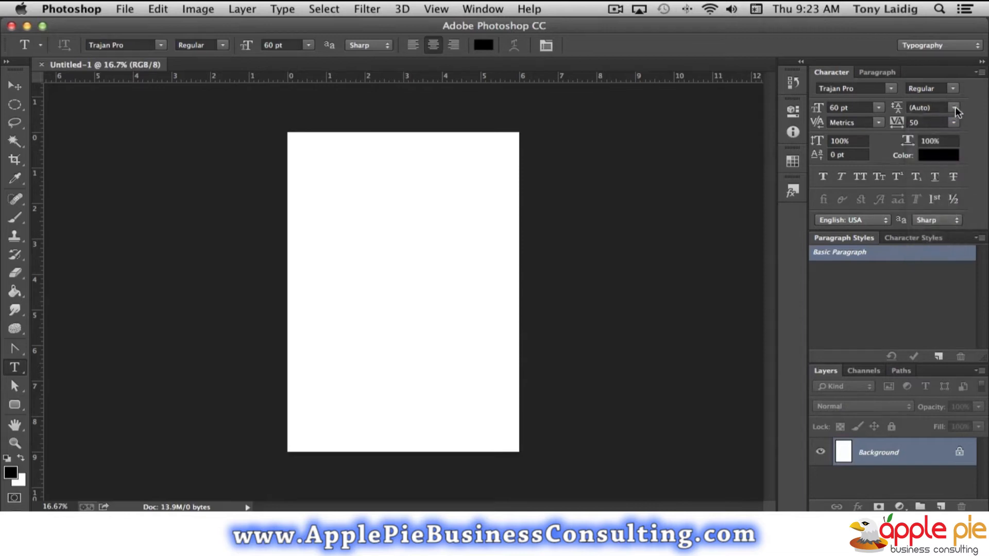
{"action": "left_click", "coordinate": [954, 108]}
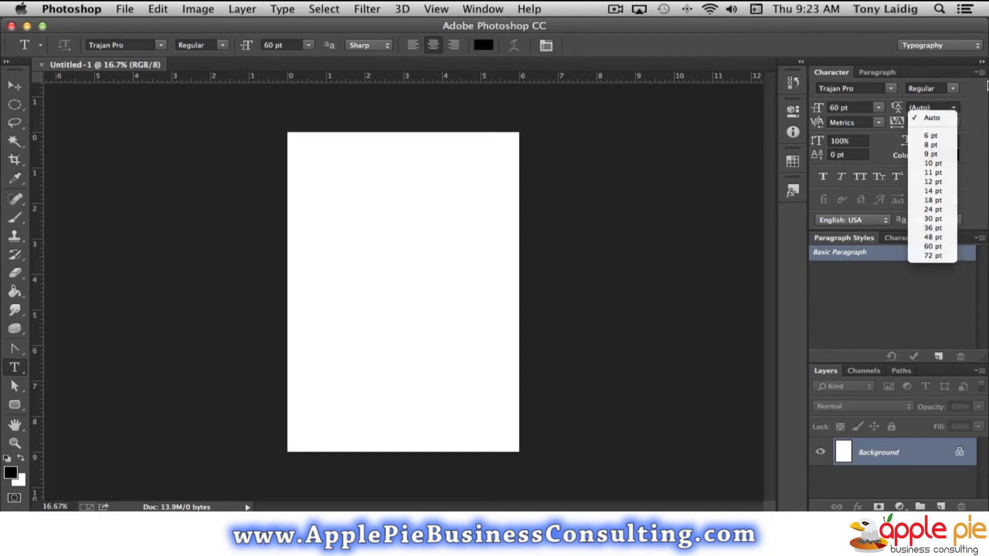
{"action": "left_click", "coordinate": [930, 118]}
Set the character tracking to 0.
{"action": "left_click", "coordinate": [925, 120]}
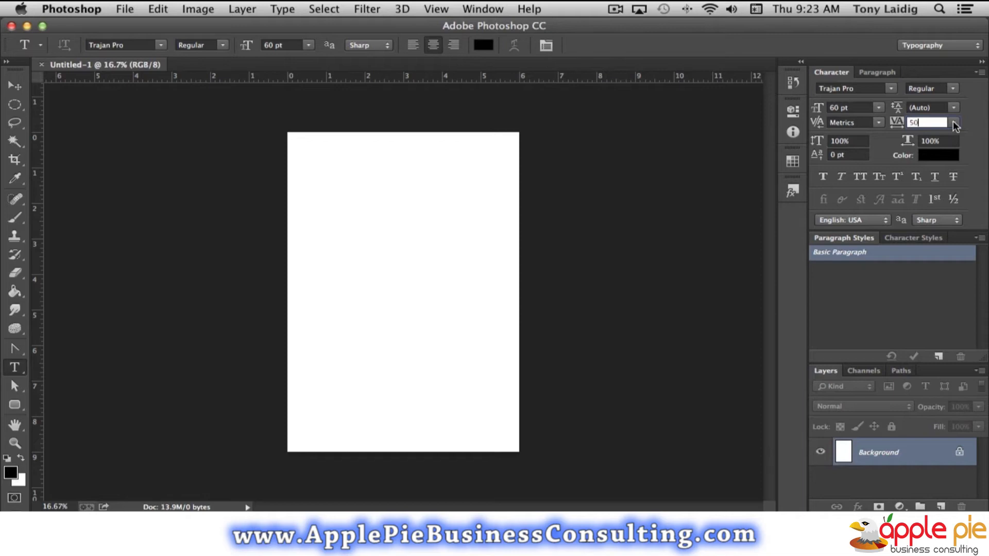
{"action": "left_click", "coordinate": [955, 124]}
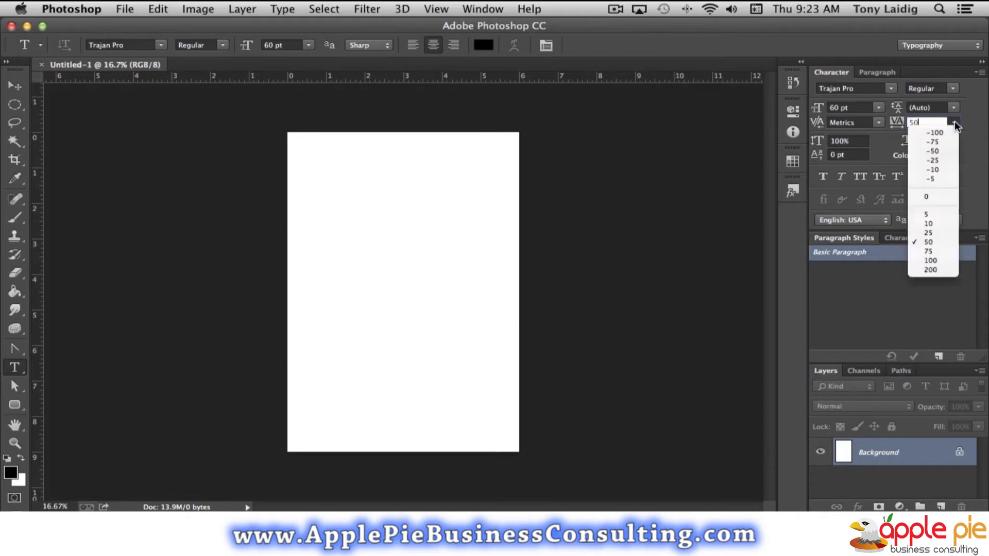
{"action": "left_click", "coordinate": [954, 124]}
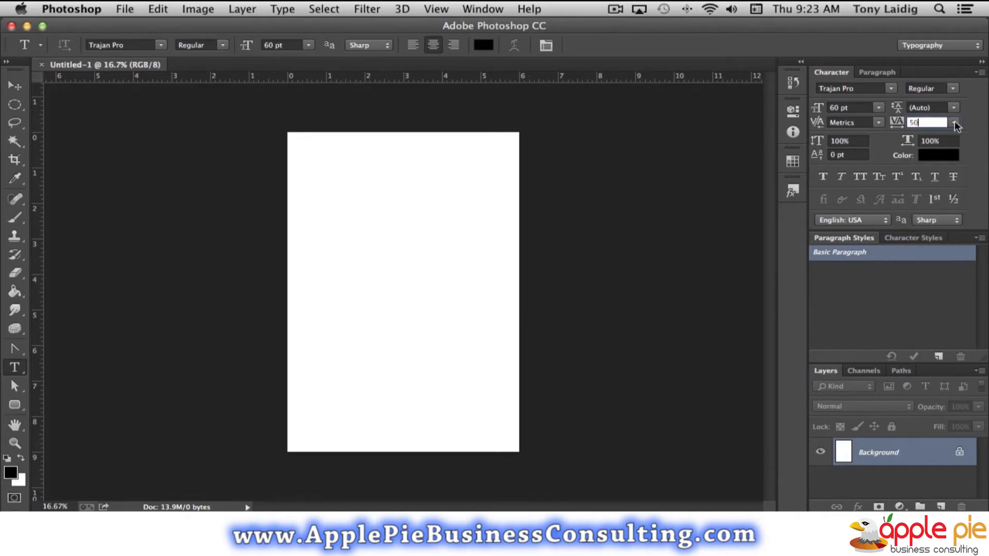
{"action": "left_click", "coordinate": [913, 122]}
{"action": "type", "text": "0"}
Add the title text "Sell My Stuff" in the upper-left area of the page.
{"action": "left_click", "coordinate": [323, 209]}
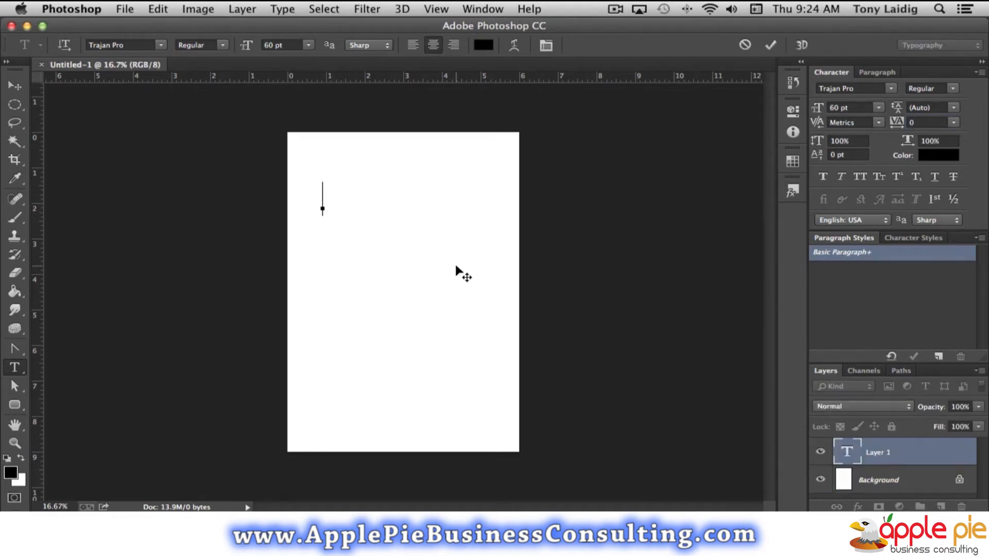
{"action": "type", "text": "Sell My S "}
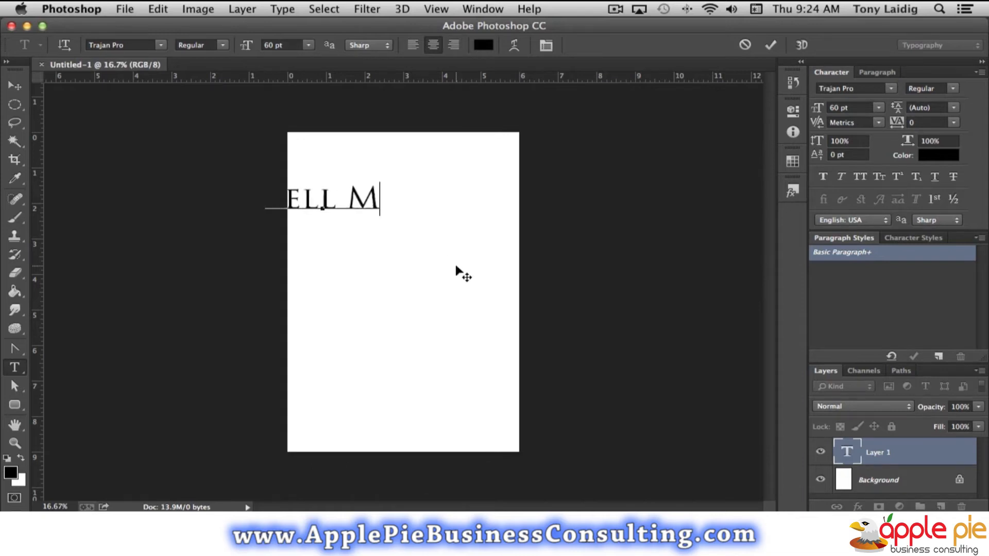
{"action": "type", "text": "tuff"}
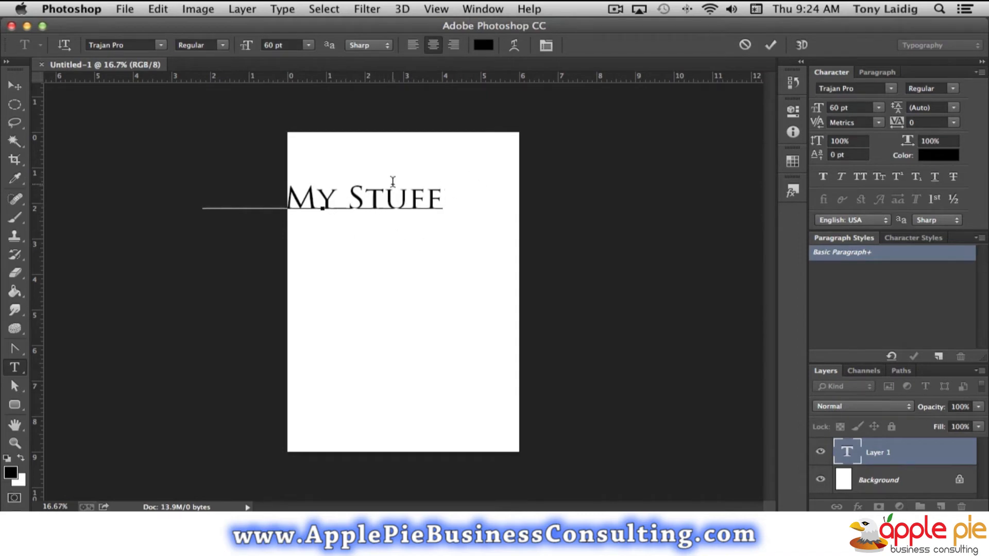
Try left and right alignment on the title, and return it to centre alignment.
{"action": "left_click", "coordinate": [415, 45]}
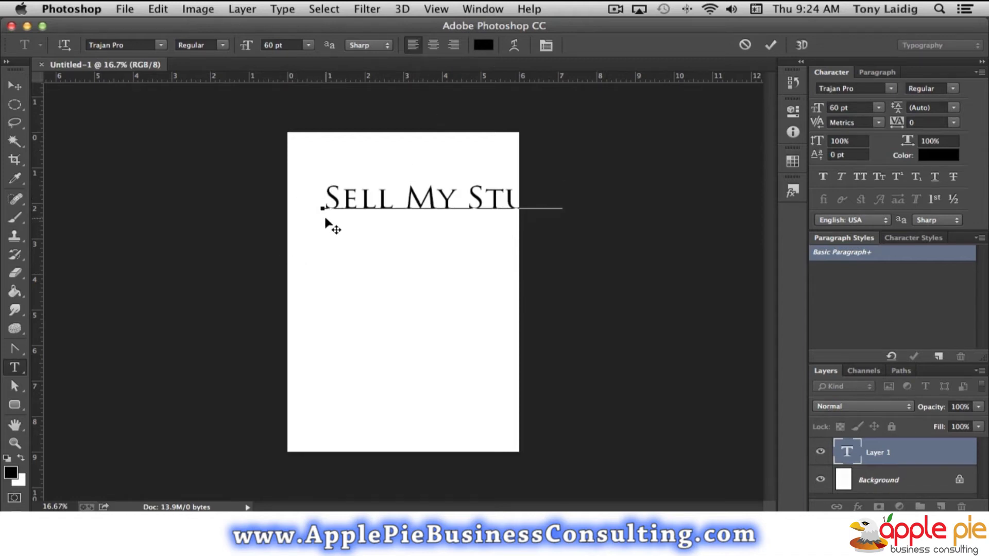
{"action": "left_click", "coordinate": [455, 44]}
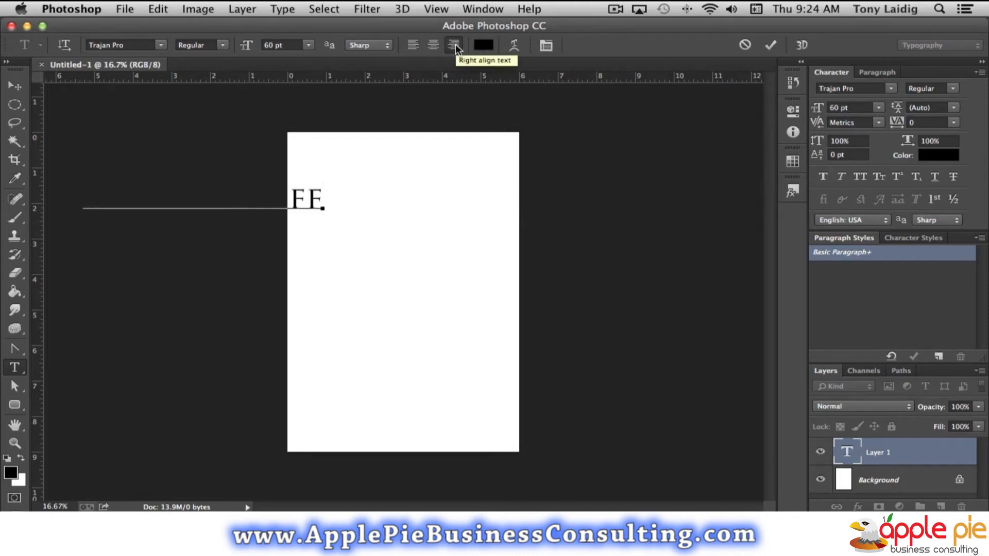
{"action": "left_click", "coordinate": [433, 45]}
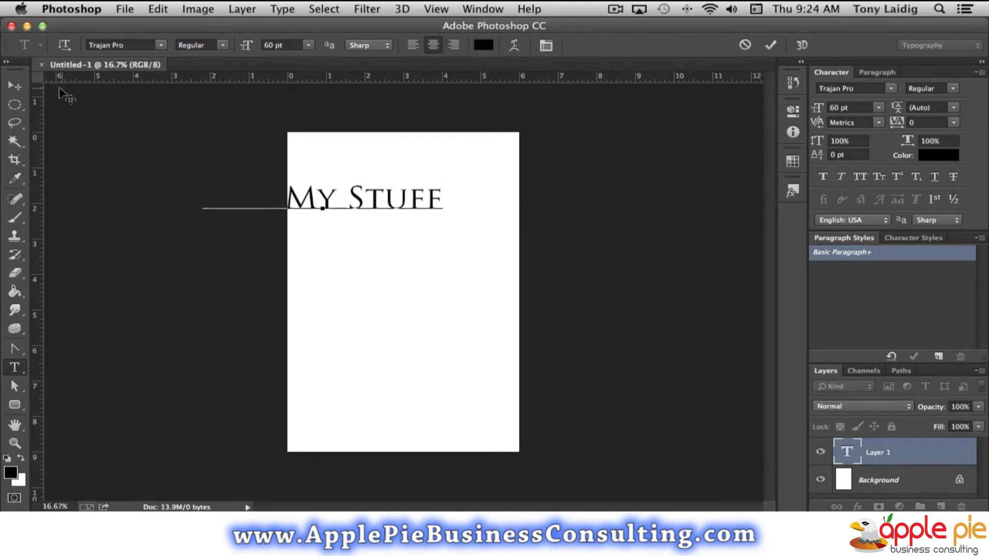
Move the title to the horizontal centre of the page and break it so "Stuff" starts a second line.
{"action": "left_click", "coordinate": [15, 85]}
{"action": "left_click_drag", "start_coordinate": [358, 202], "coordinate": [431, 196]}
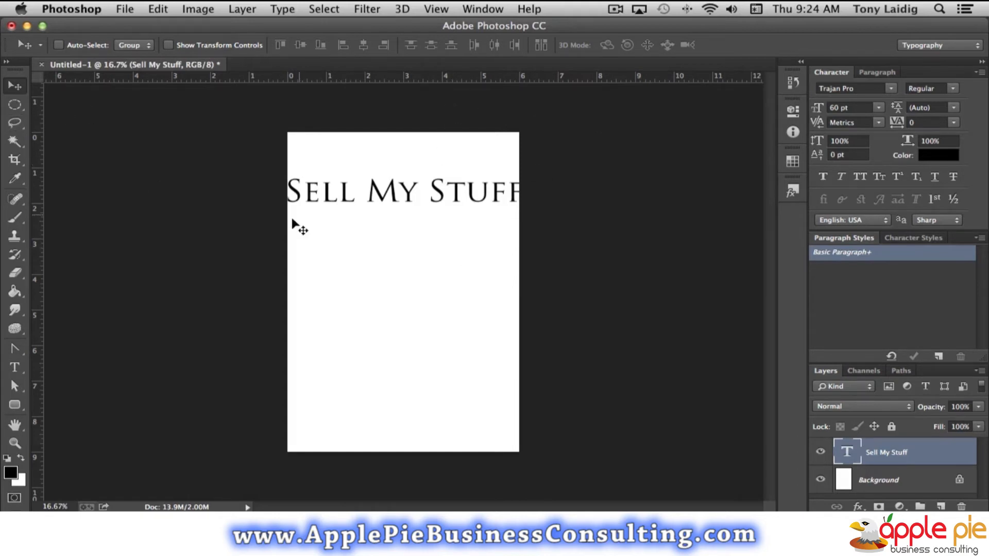
{"action": "left_click", "coordinate": [14, 367]}
{"action": "left_click_drag", "start_coordinate": [418, 195], "coordinate": [429, 196]}
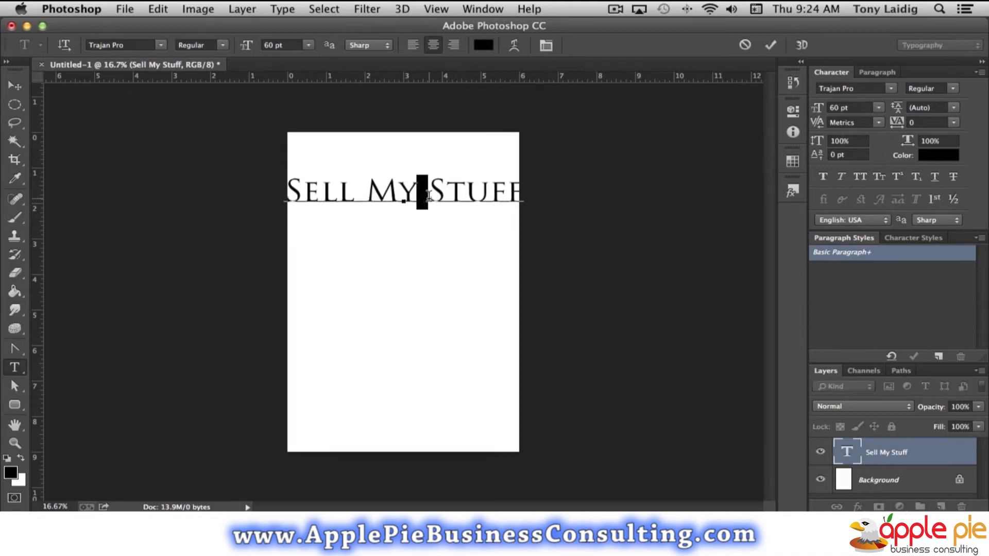
{"action": "key", "text": "Return"}
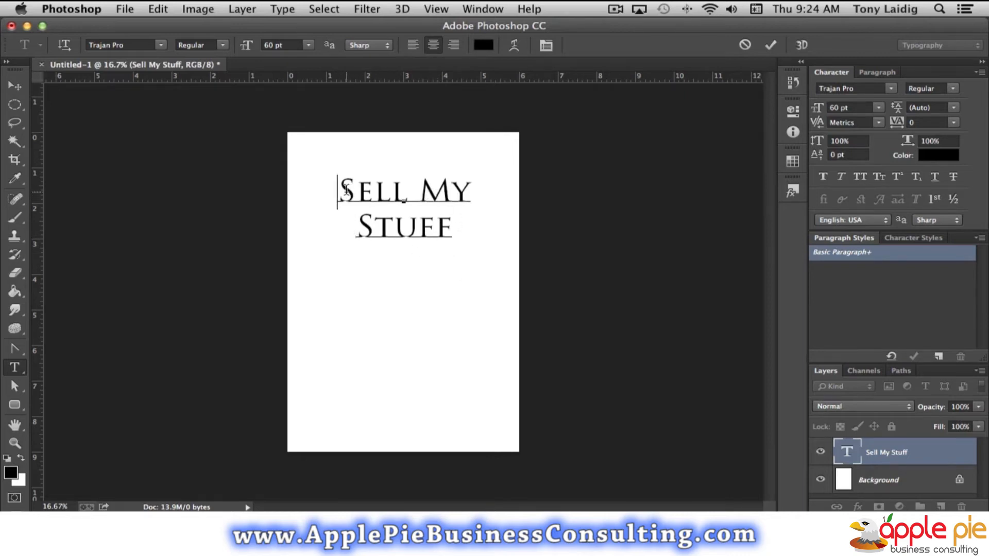
Select both lines of the "Sell My Stuff" title and set their font size to 72 pt.
{"action": "left_click_drag", "start_coordinate": [345, 192], "coordinate": [508, 223]}
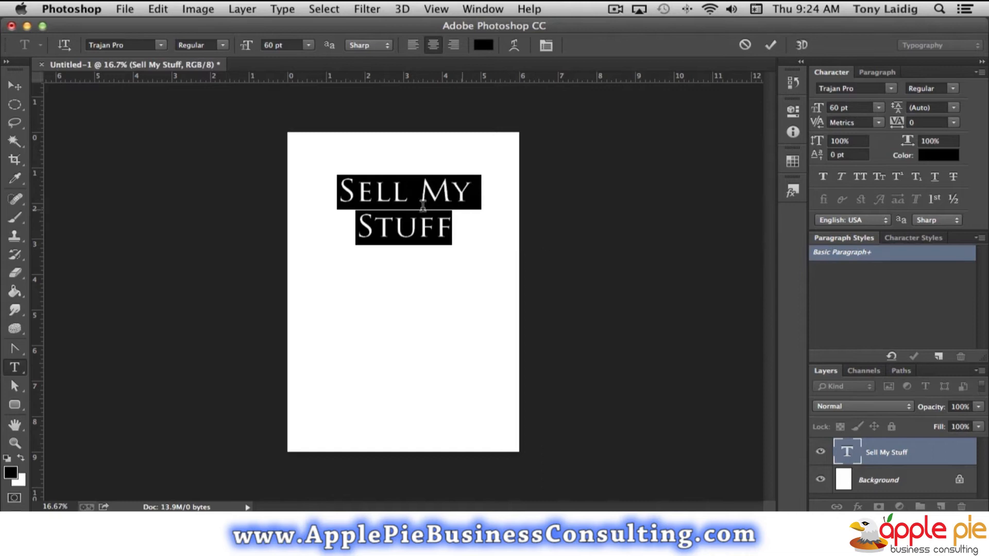
{"action": "left_click_drag", "start_coordinate": [335, 191], "coordinate": [479, 242]}
{"action": "left_click", "coordinate": [879, 107]}
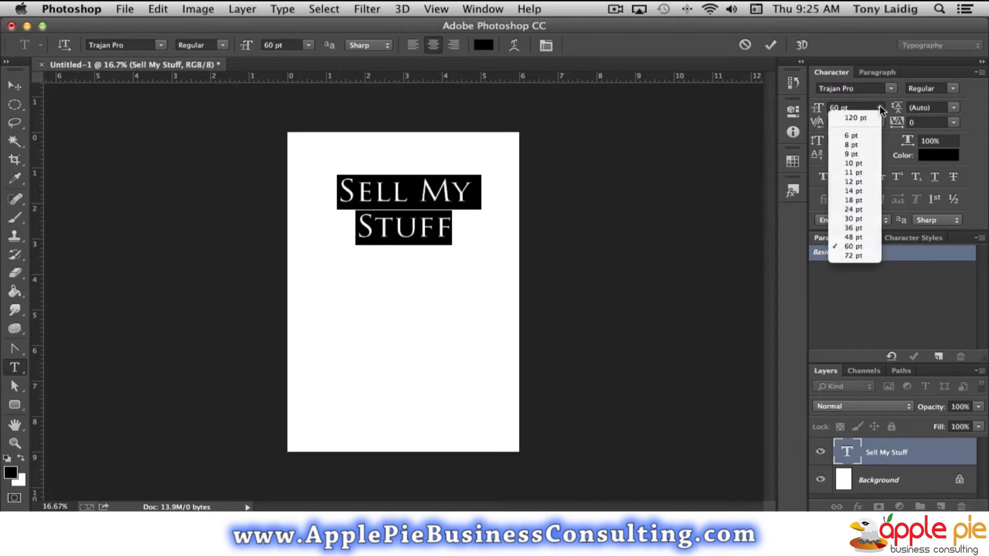
{"action": "left_click", "coordinate": [857, 256]}
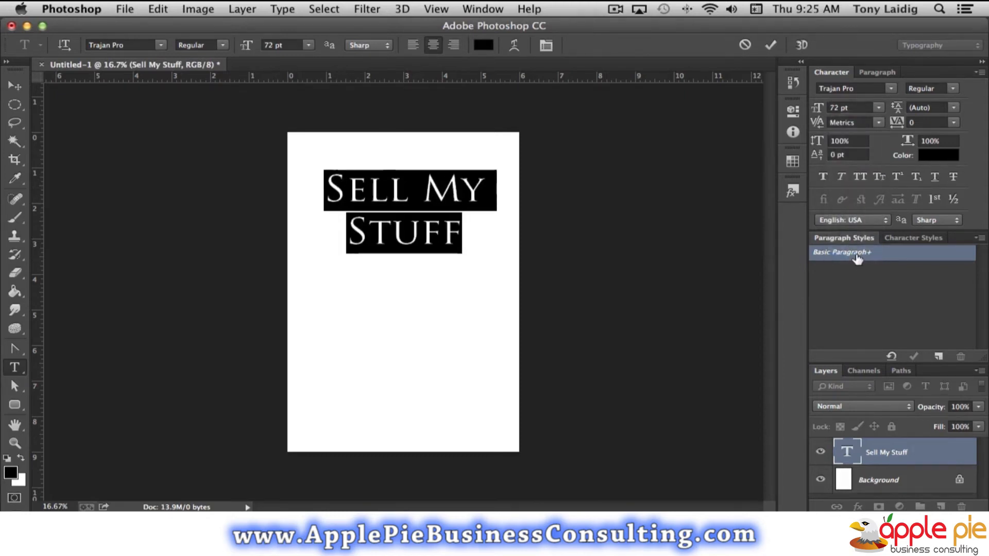
Try leading of 12, 60 and 72 pt on the two-line title, and set it to 68 pt.
{"action": "left_click", "coordinate": [954, 107]}
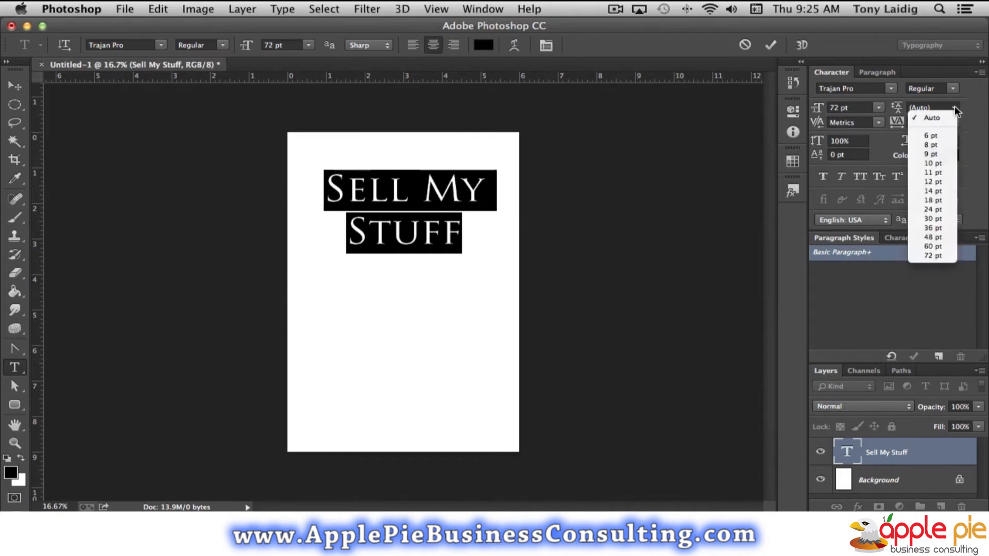
{"action": "left_click", "coordinate": [936, 181]}
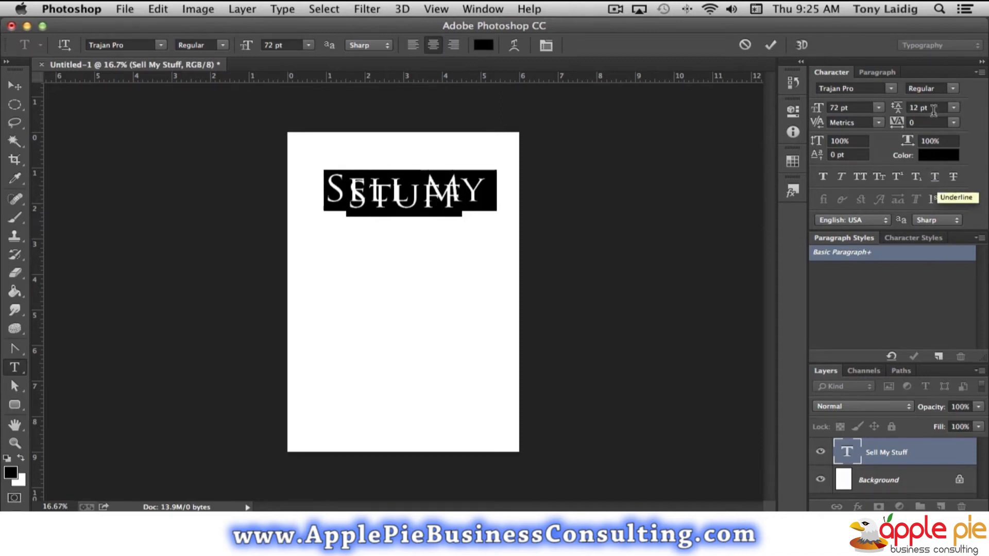
{"action": "left_click", "coordinate": [953, 107]}
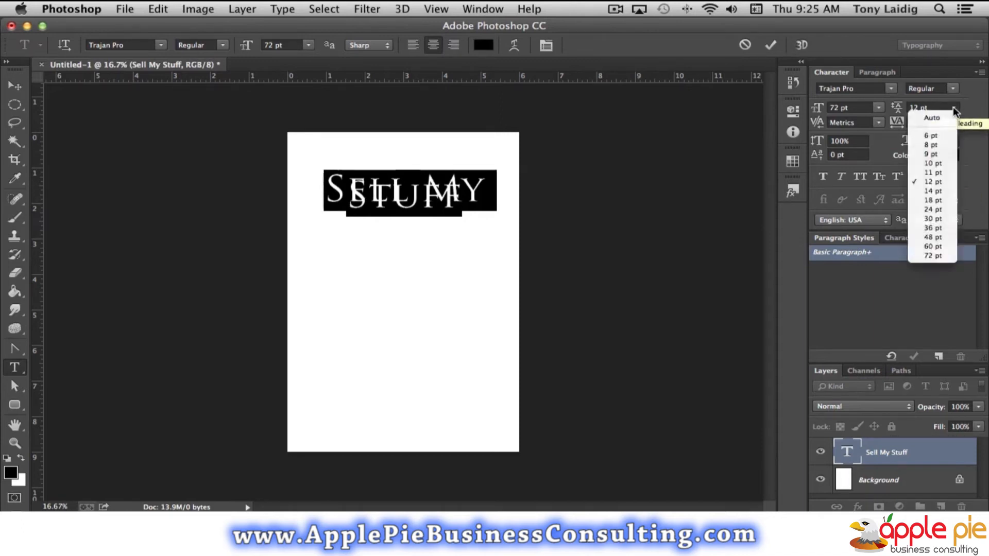
{"action": "left_click", "coordinate": [941, 247]}
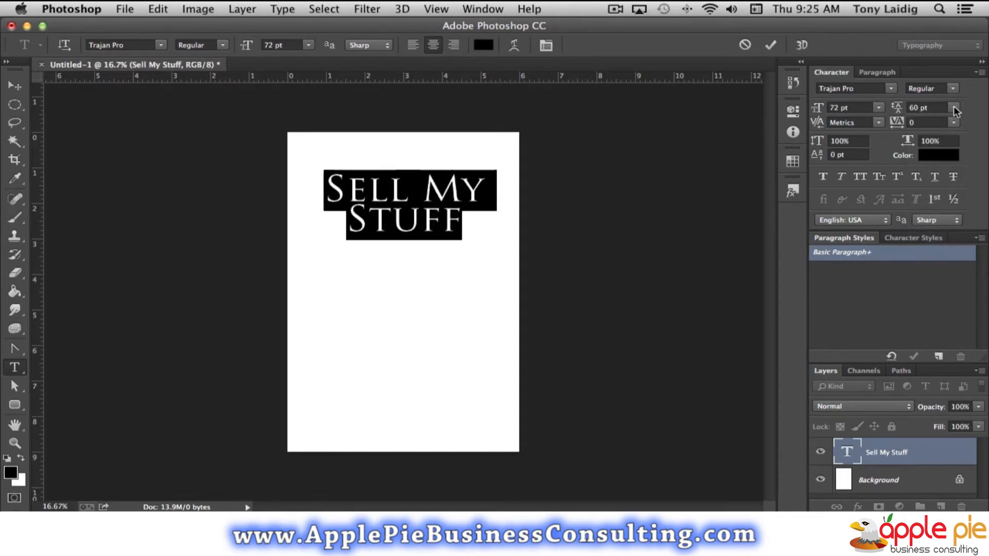
{"action": "left_click", "coordinate": [954, 107]}
{"action": "left_click", "coordinate": [943, 252]}
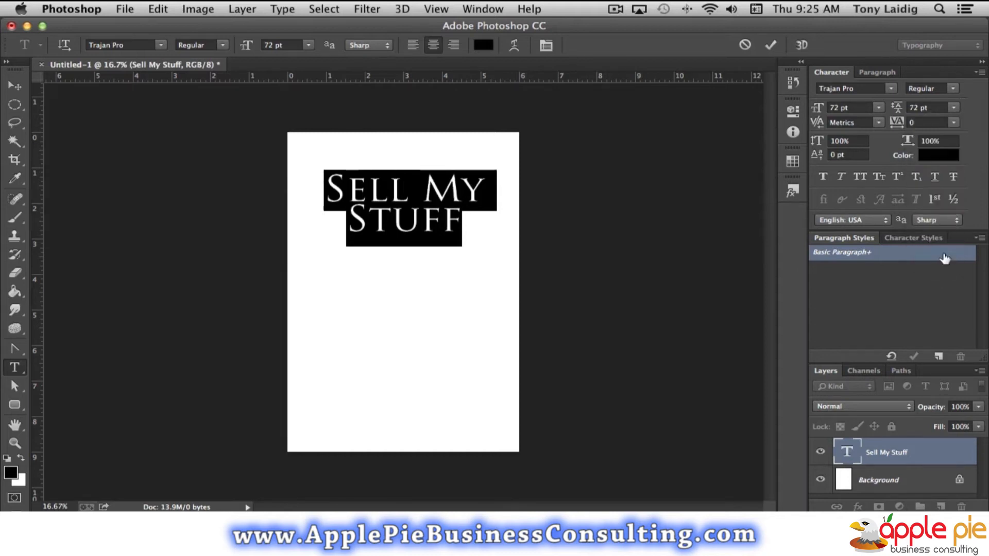
{"action": "left_click", "coordinate": [932, 107]}
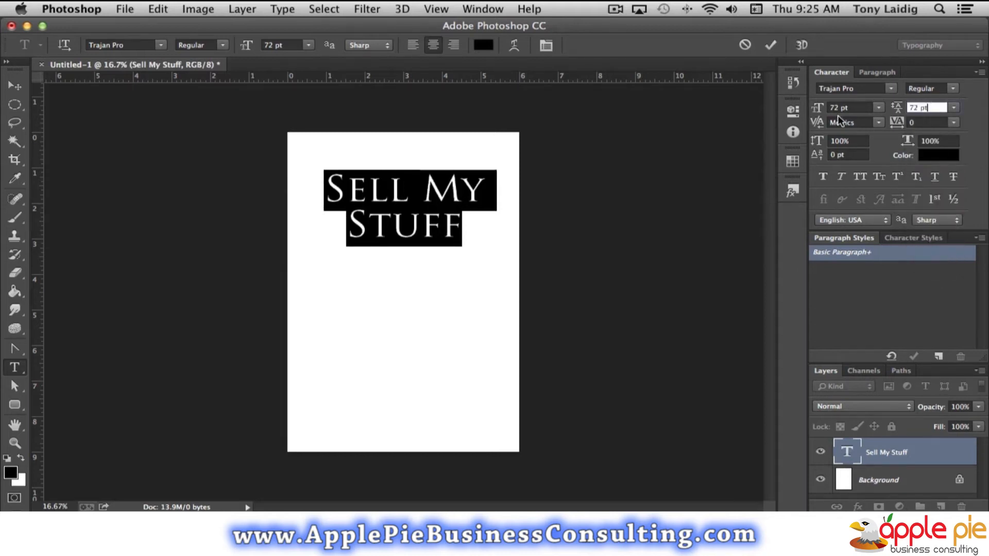
{"action": "left_click_drag", "start_coordinate": [932, 107], "coordinate": [883, 105]}
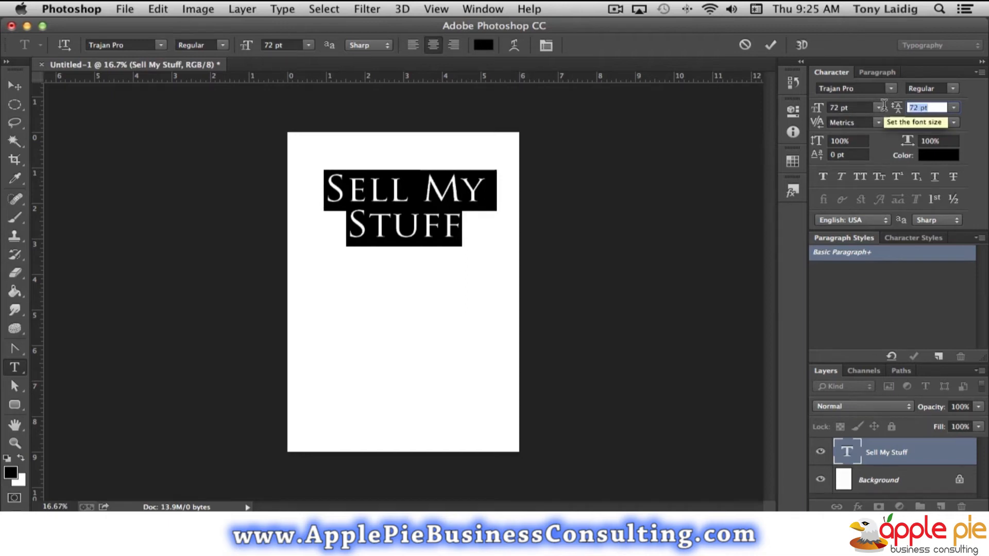
{"action": "type", "text": "68"}
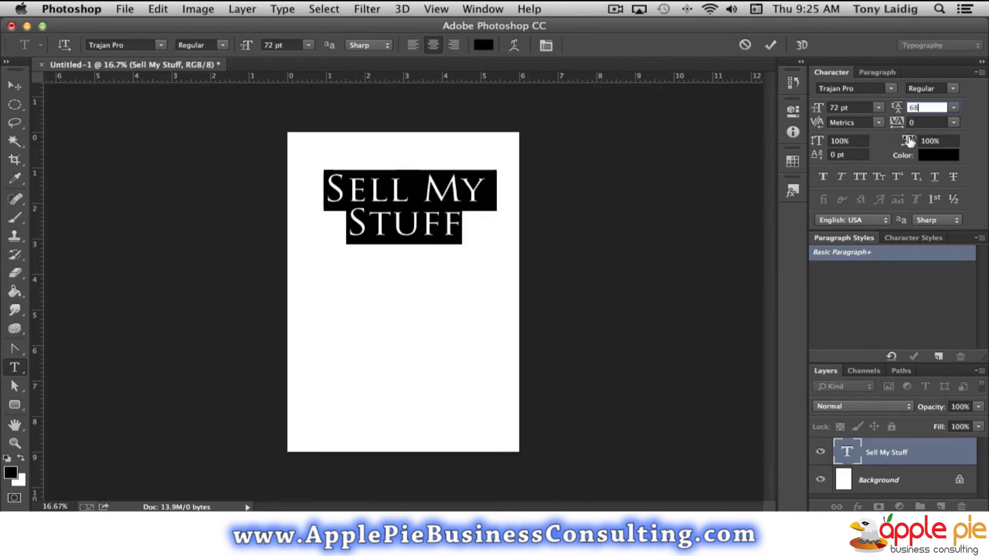
Try tracking of -25, -50 and 50 on the title's letters, and set it to 100.
{"action": "left_click", "coordinate": [930, 122]}
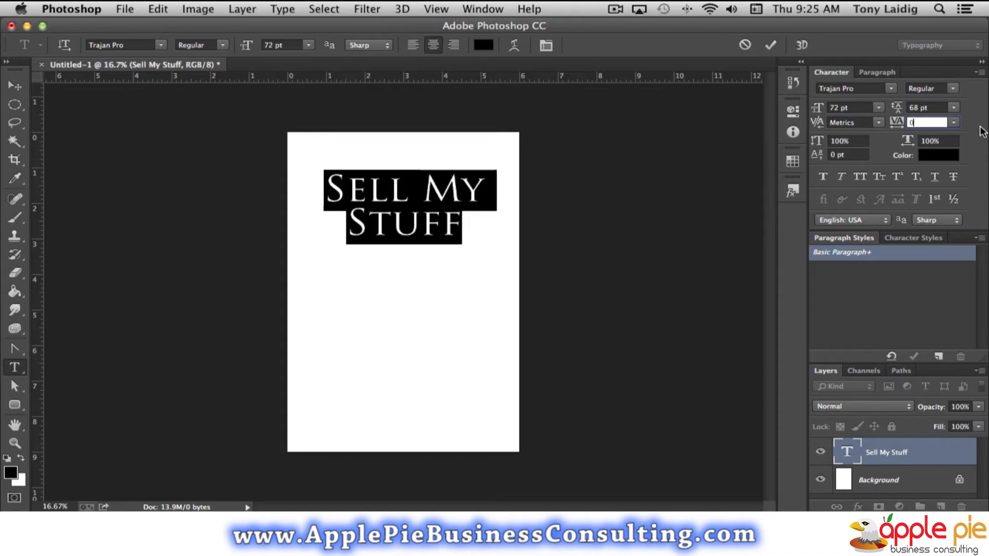
{"action": "left_click", "coordinate": [954, 122]}
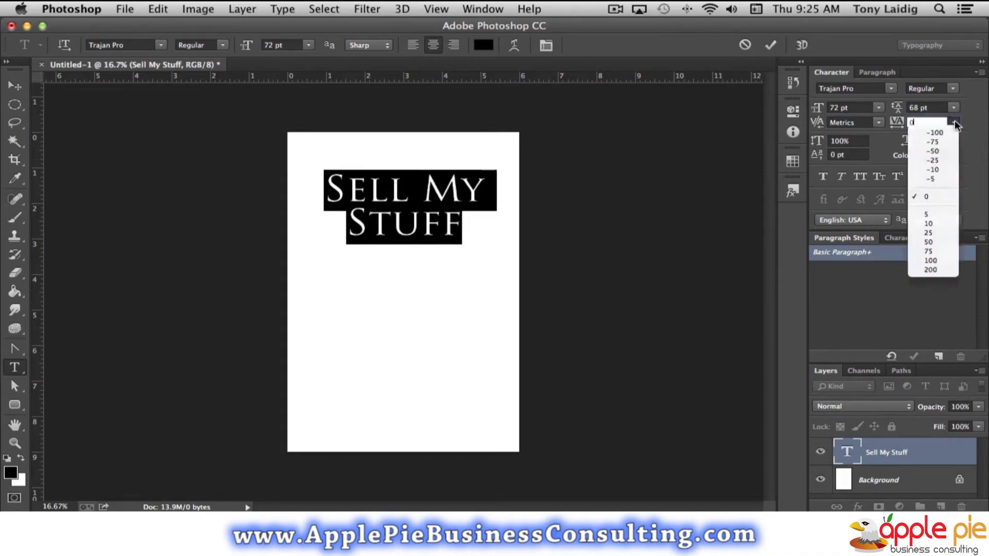
{"action": "left_click", "coordinate": [947, 160]}
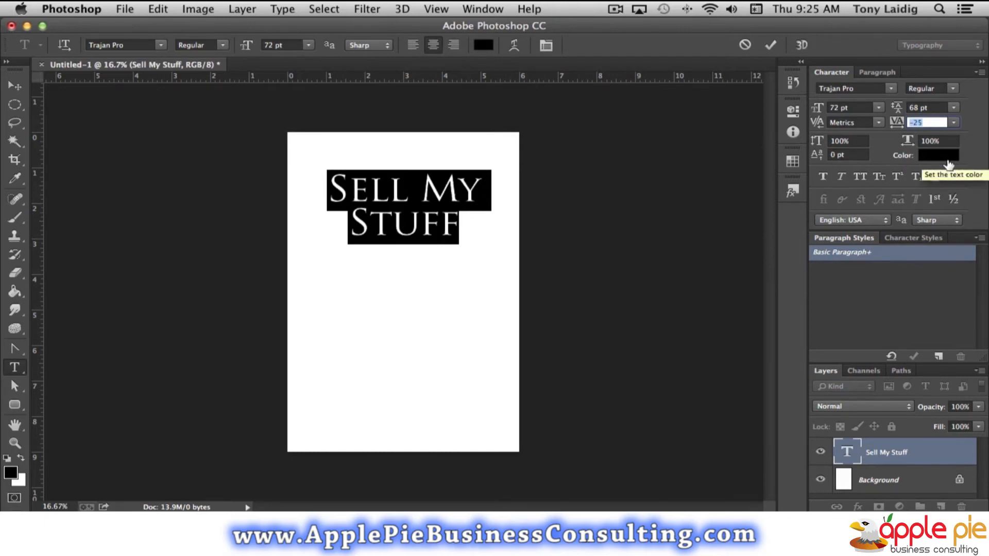
{"action": "left_click", "coordinate": [954, 122]}
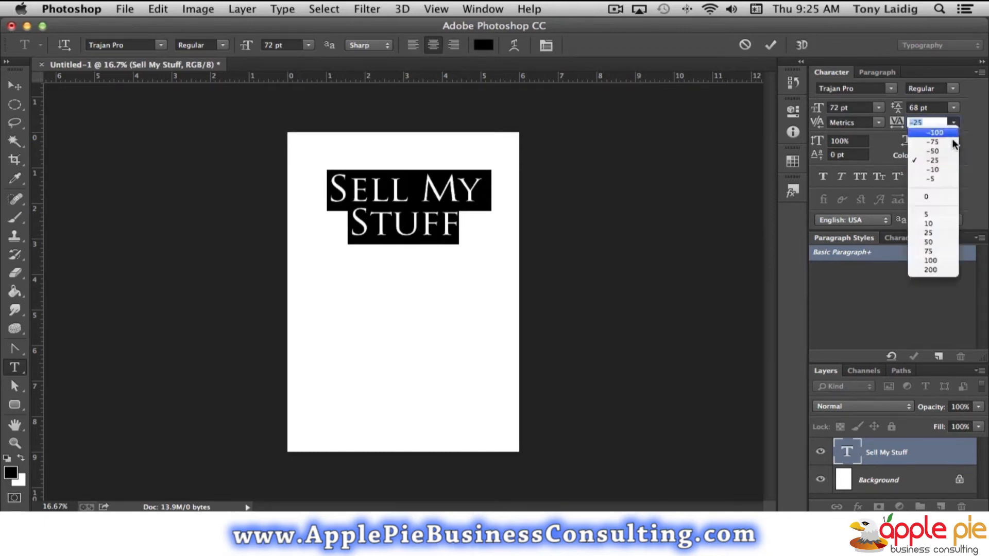
{"action": "left_click", "coordinate": [941, 150]}
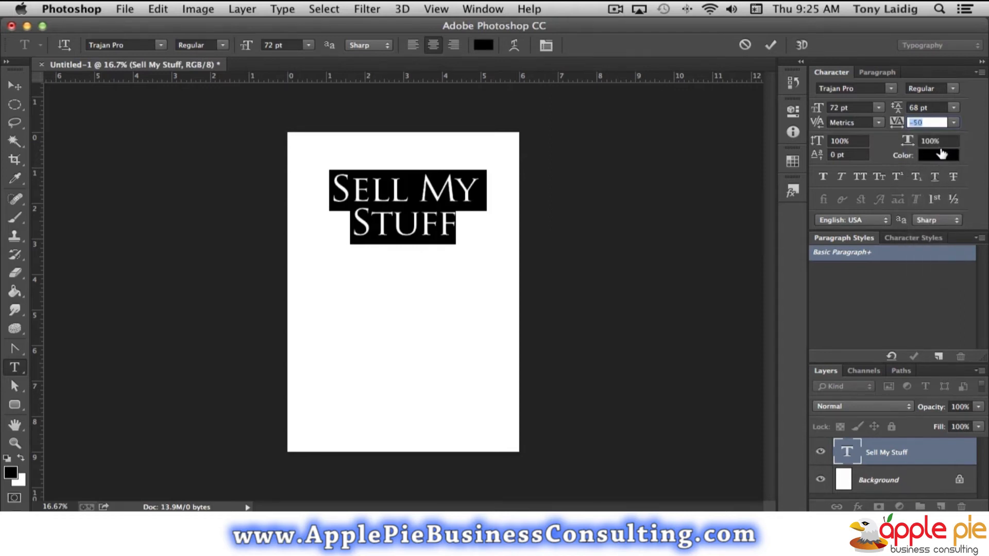
{"action": "left_click", "coordinate": [954, 122]}
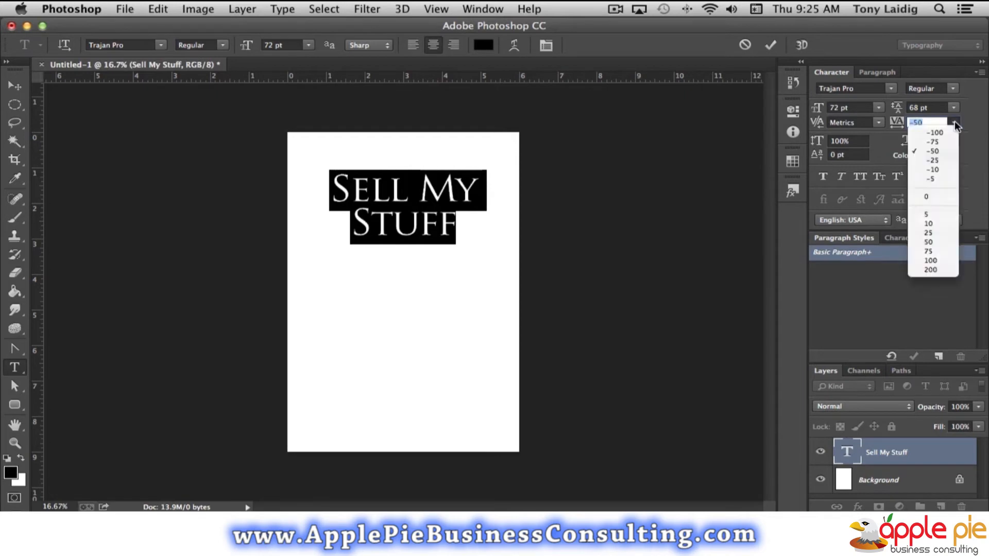
{"action": "left_click", "coordinate": [934, 241]}
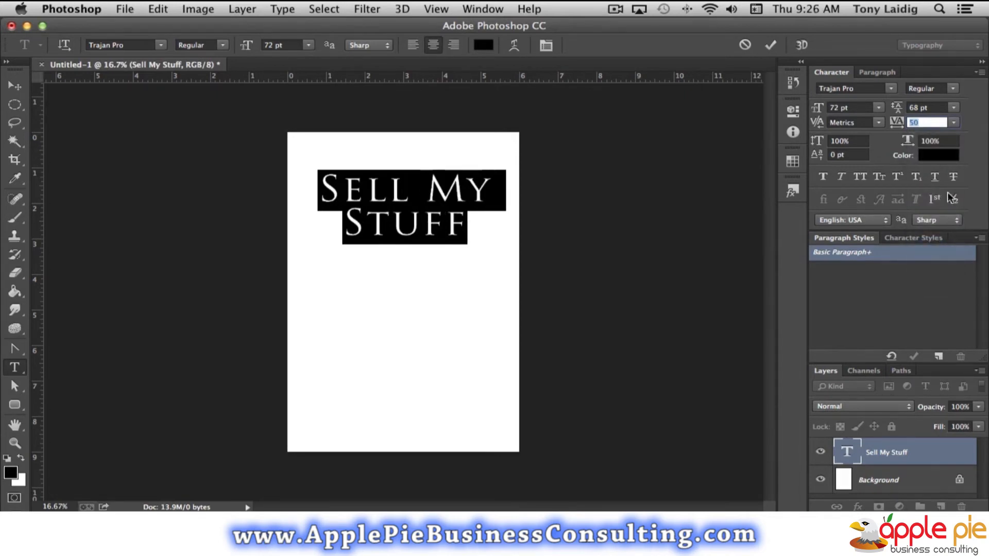
{"action": "left_click", "coordinate": [954, 122]}
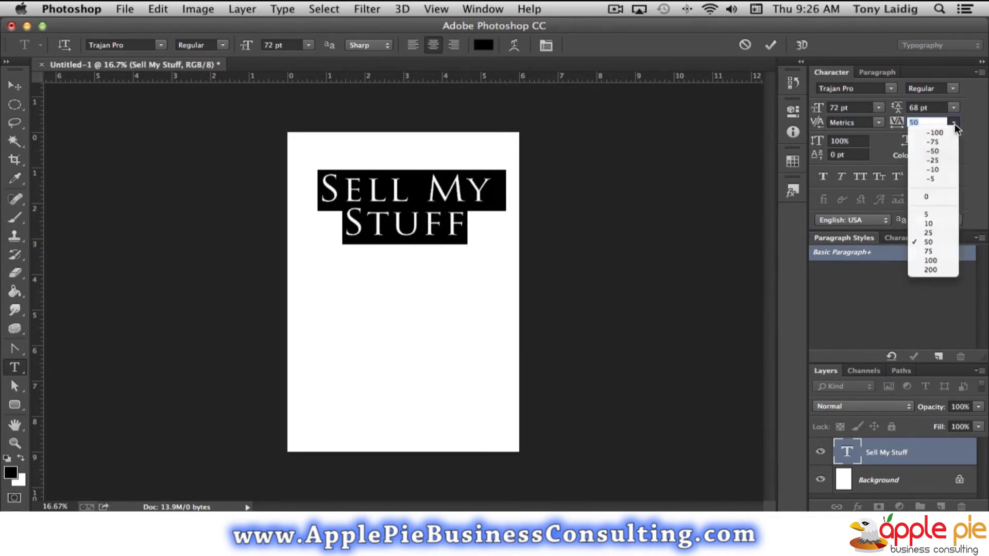
{"action": "left_click", "coordinate": [938, 259]}
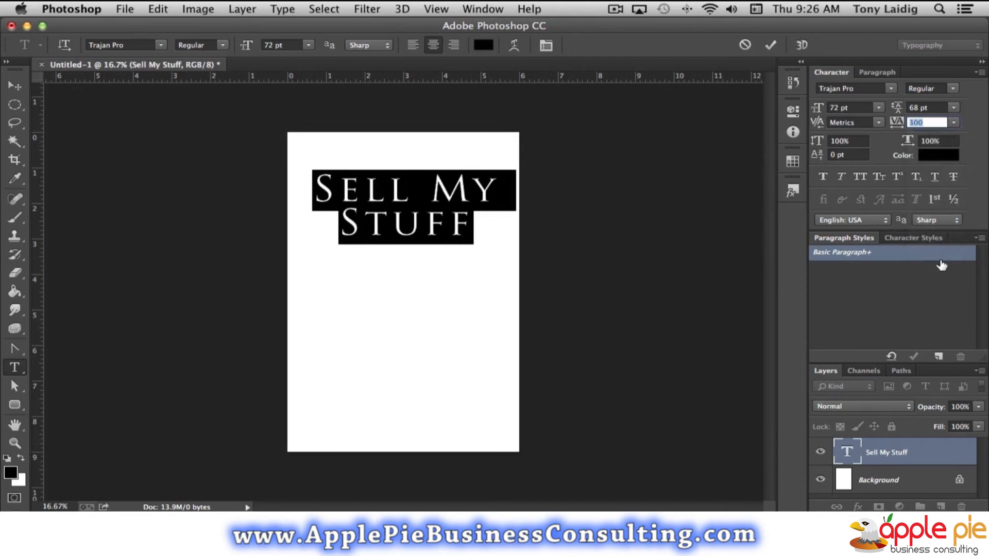
{"action": "left_click", "coordinate": [936, 120]}
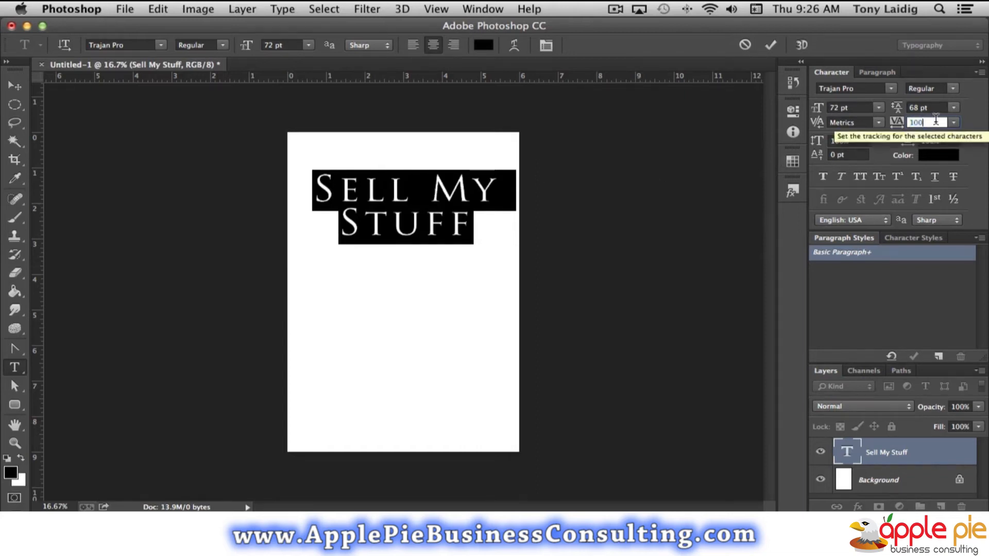
Try Optical kerning on the title, and return the kerning to Metrics.
{"action": "left_click", "coordinate": [876, 122]}
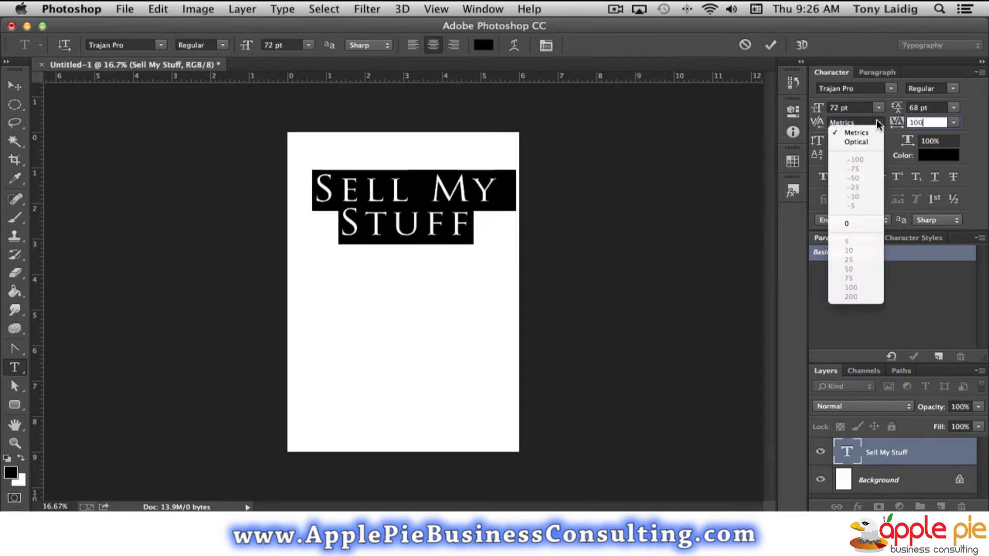
{"action": "left_click", "coordinate": [975, 148]}
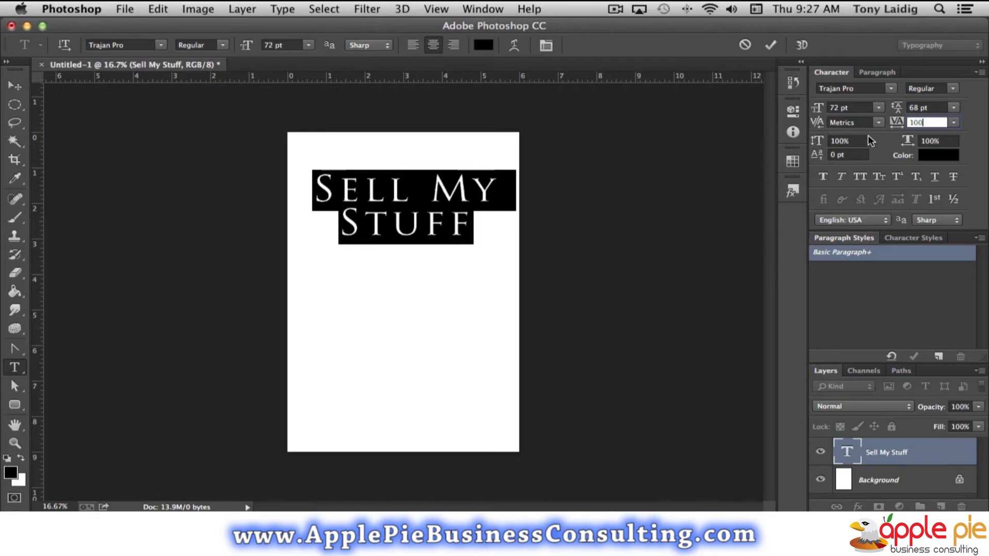
{"action": "left_click", "coordinate": [878, 123]}
{"action": "left_click", "coordinate": [878, 123]}
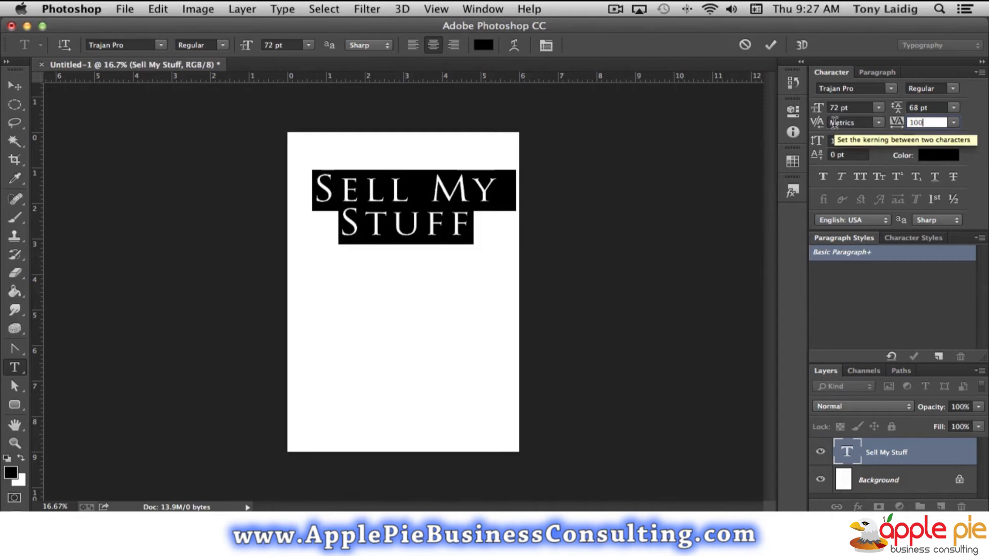
{"action": "left_click", "coordinate": [878, 123]}
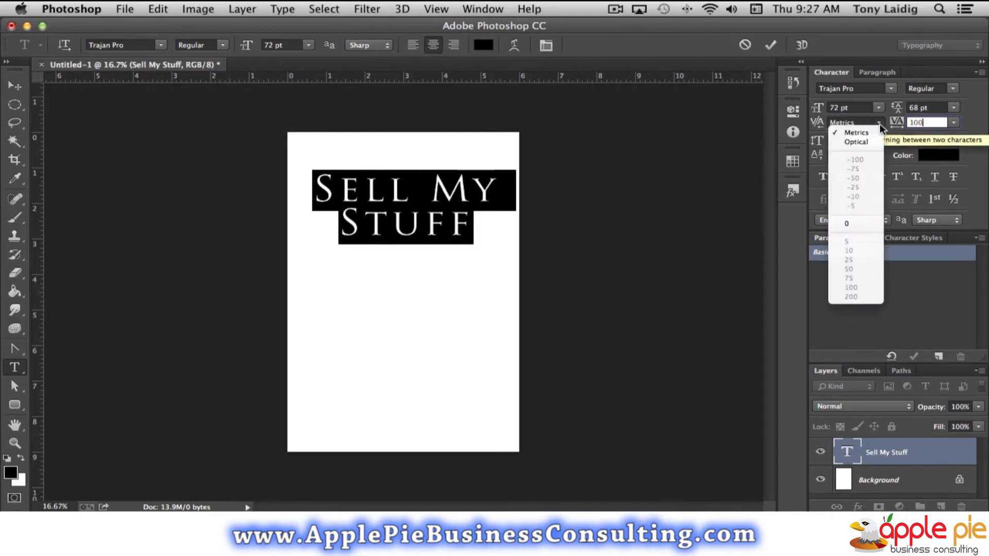
{"action": "left_click", "coordinate": [856, 143]}
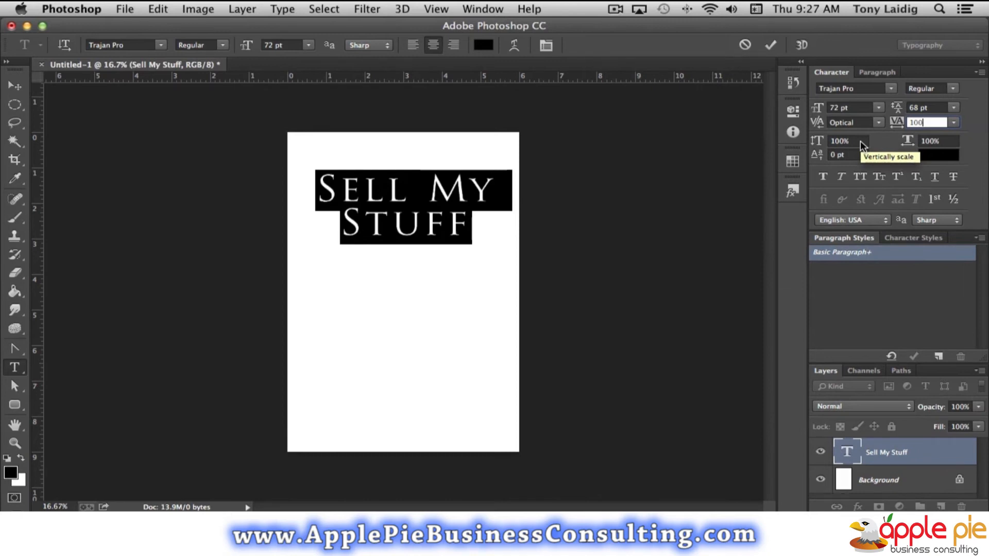
{"action": "left_click", "coordinate": [876, 123]}
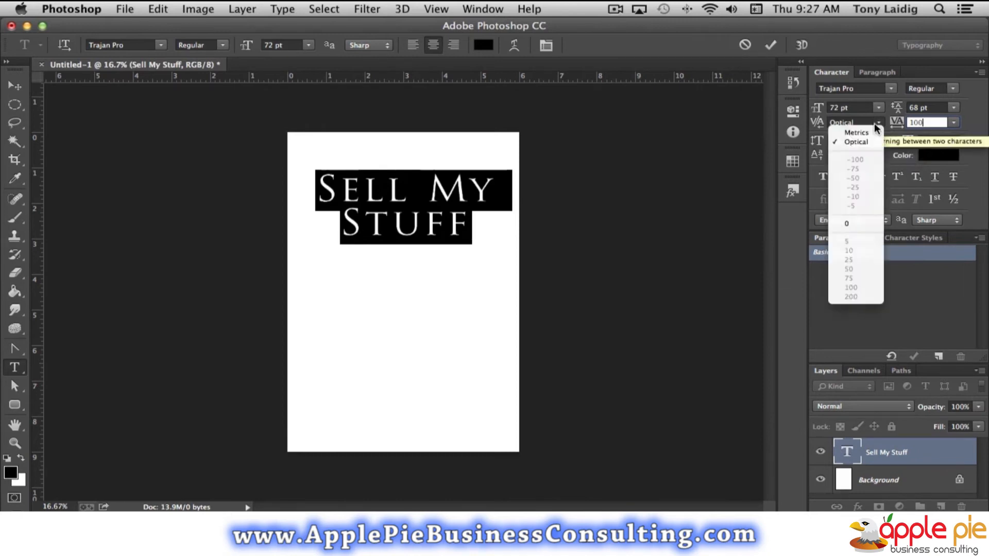
{"action": "left_click", "coordinate": [855, 133]}
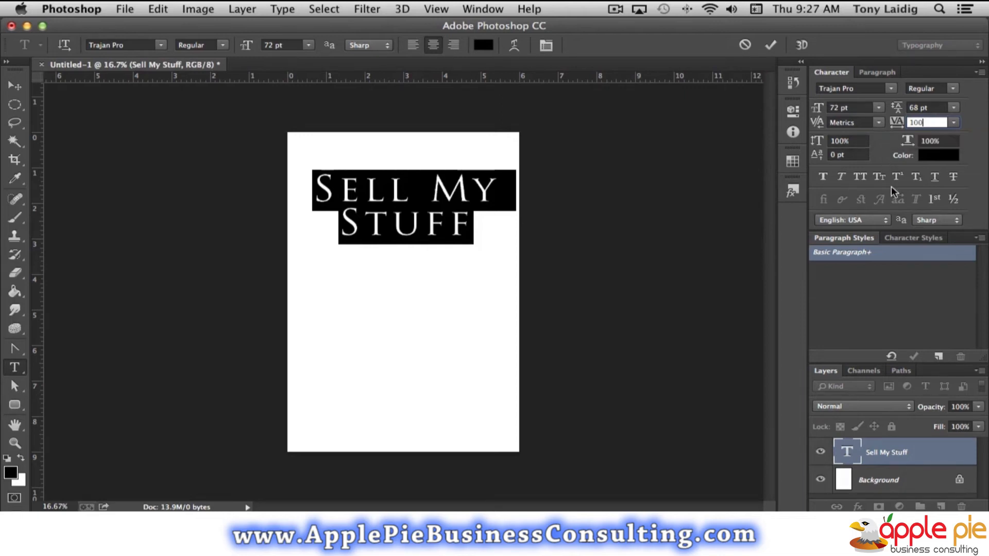
Try a vertical scale of 150% on the title, and return it to 100%.
{"action": "left_click", "coordinate": [861, 140]}
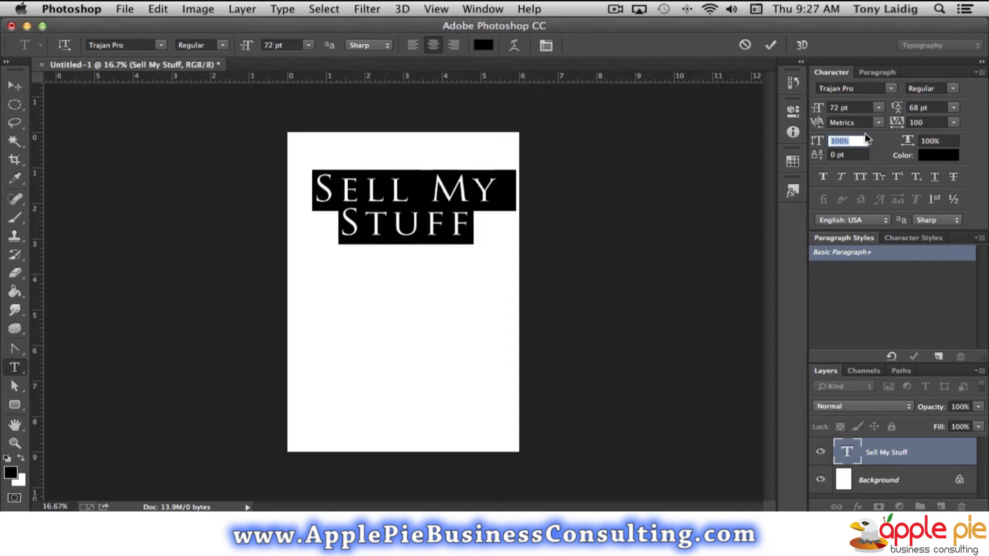
{"action": "type", "text": "150"}
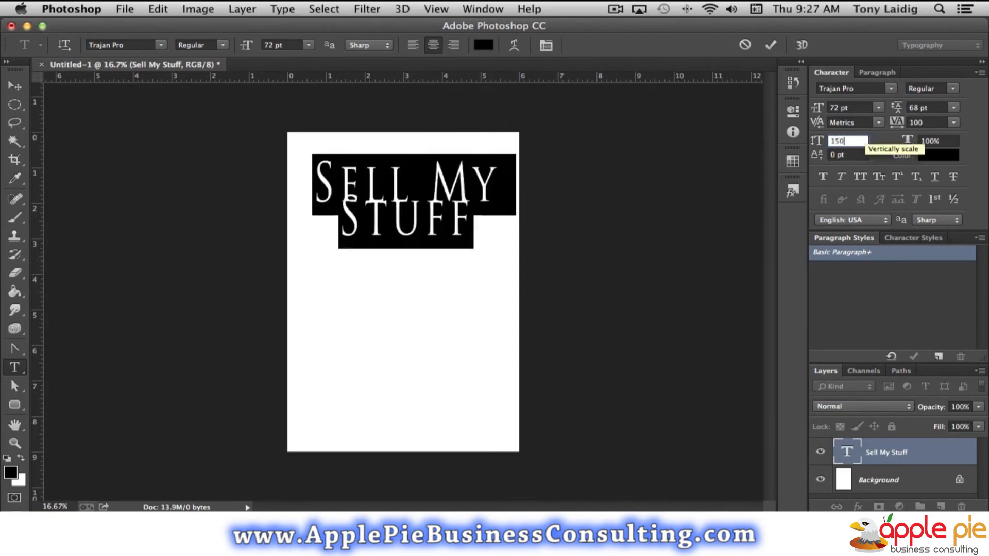
{"action": "key", "text": "Return"}
{"action": "type", "text": "100"}
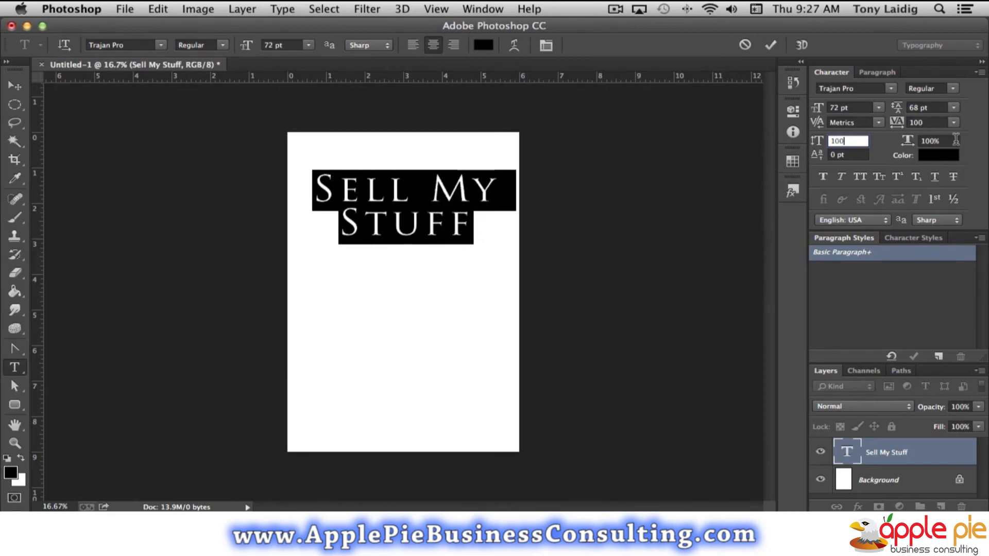
Try a horizontal scale of 150% on the title, and reduce it to 103%.
{"action": "left_click_drag", "start_coordinate": [954, 140], "coordinate": [895, 140]}
{"action": "type", "text": "150"}
{"action": "left_click_drag", "start_coordinate": [946, 141], "coordinate": [895, 139]}
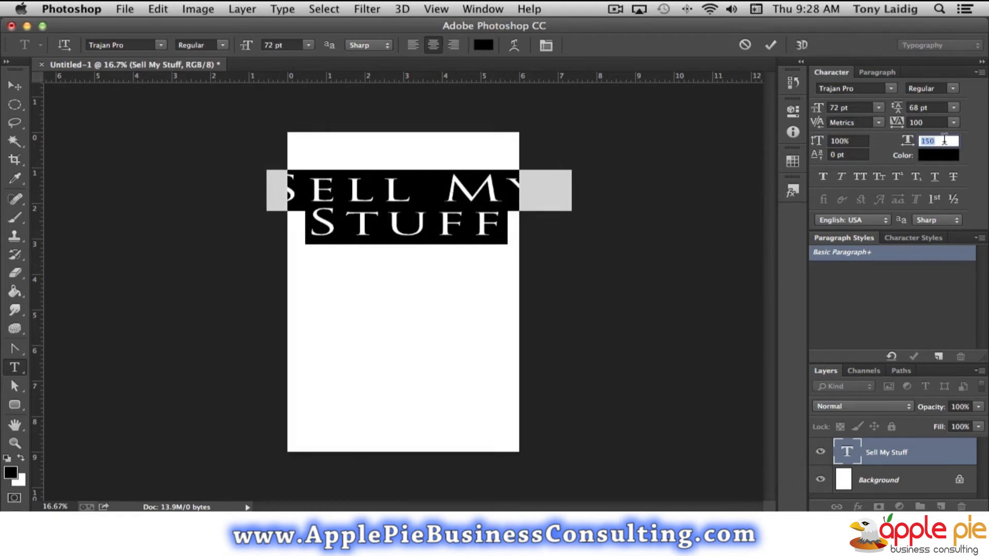
{"action": "type", "text": "150"}
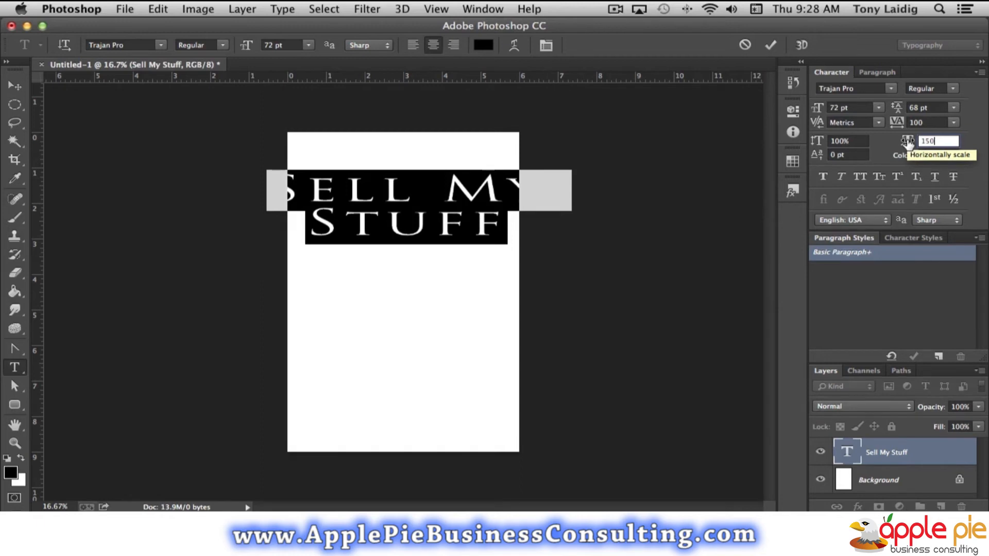
{"action": "mouse_move", "coordinate": [907, 145]}
{"action": "left_mouse_down"}
{"action": "mouse_move", "coordinate": [876, 147]}
{"action": "mouse_move", "coordinate": [903, 146]}
{"action": "left_mouse_up"}
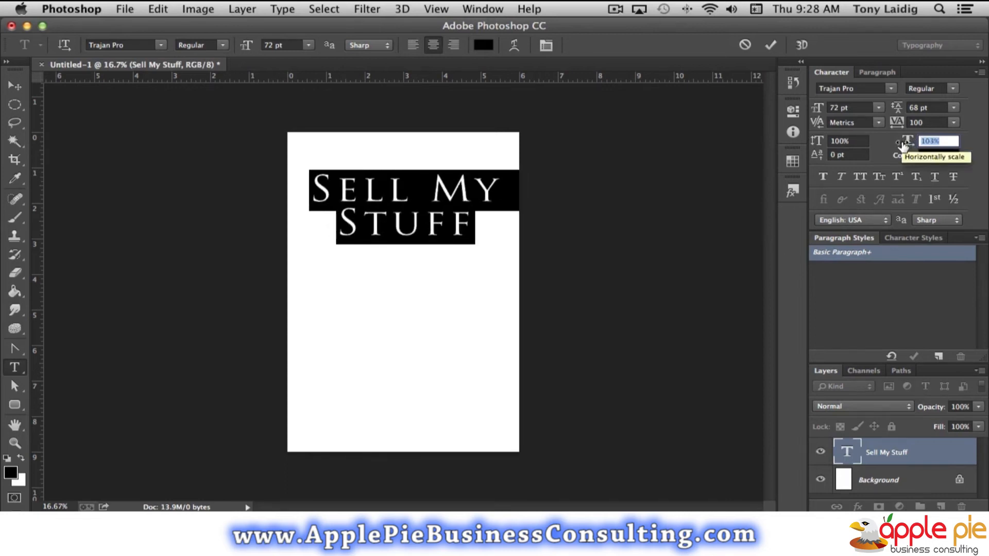
Select only the word "My" in the title and set its font size to 48 pt.
{"action": "left_click", "coordinate": [858, 153]}
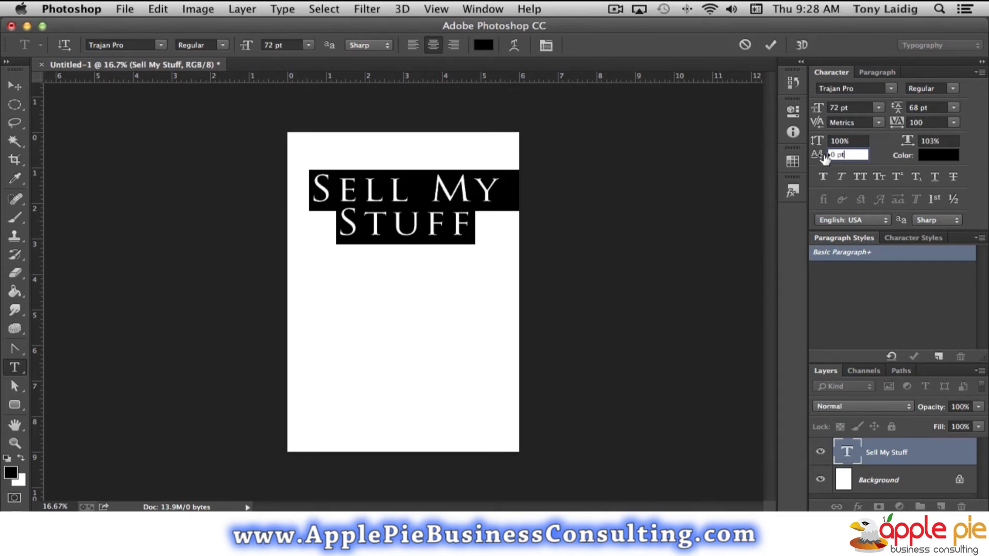
{"action": "left_click", "coordinate": [429, 193]}
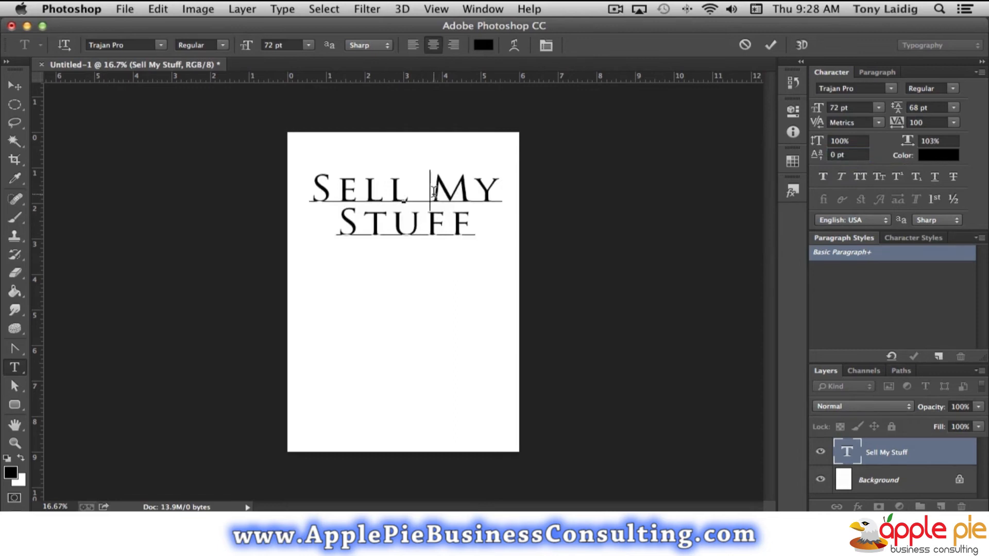
{"action": "double_click", "coordinate": [461, 192]}
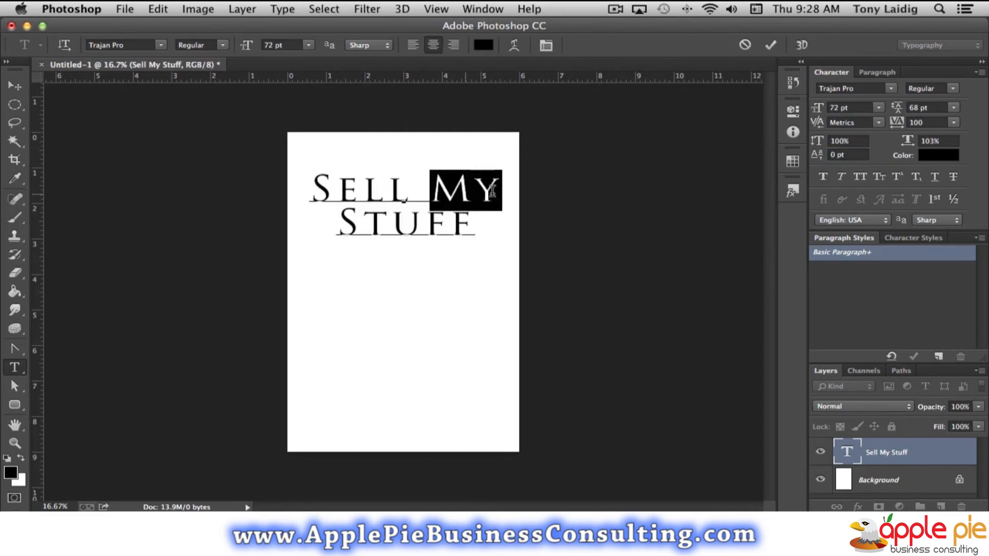
{"action": "left_click", "coordinate": [860, 107]}
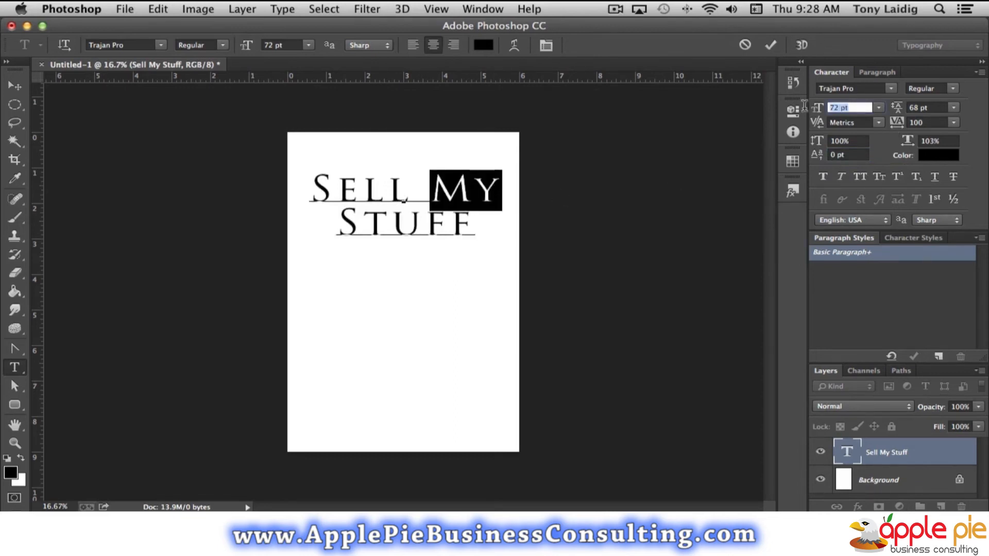
{"action": "type", "text": "48"}
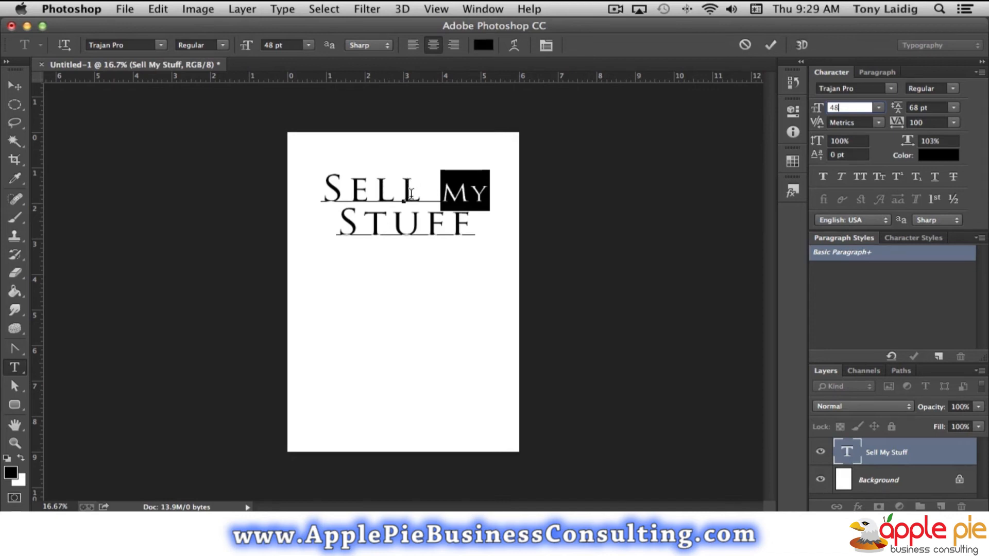
Try baseline shifts of 4 pt and 8 pt on the word "My", and settle on 10 pt.
{"action": "left_click", "coordinate": [856, 153]}
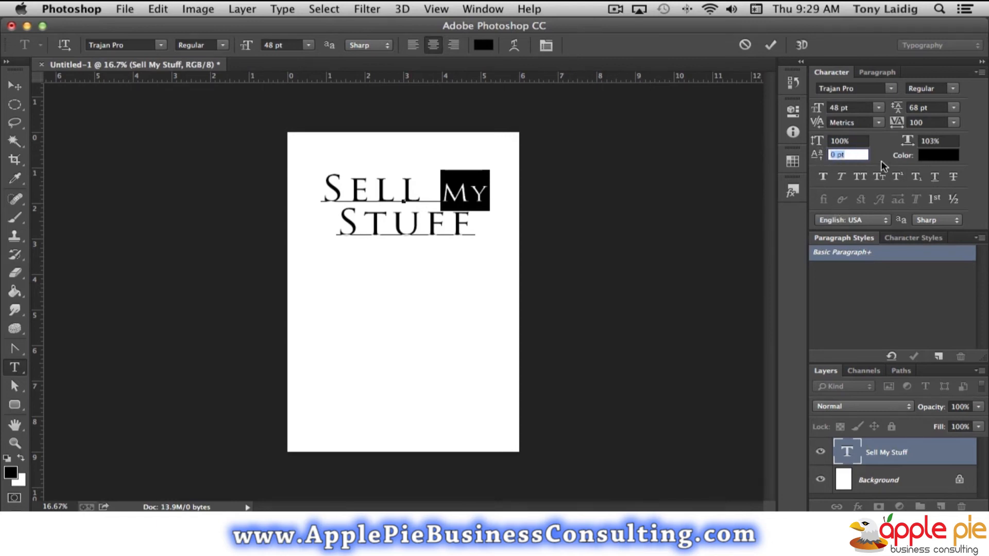
{"action": "type", "text": "4"}
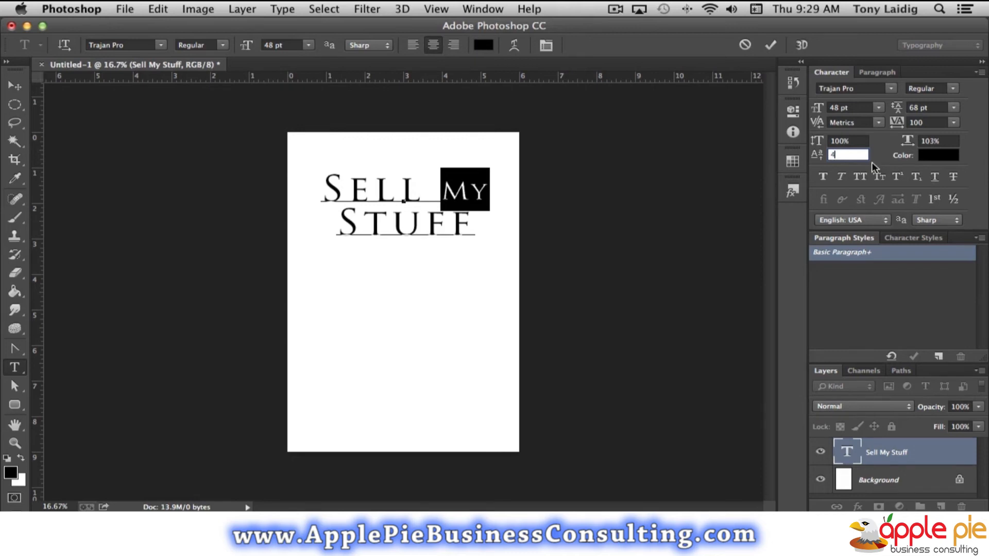
{"action": "key", "text": "Return"}
{"action": "type", "text": "8"}
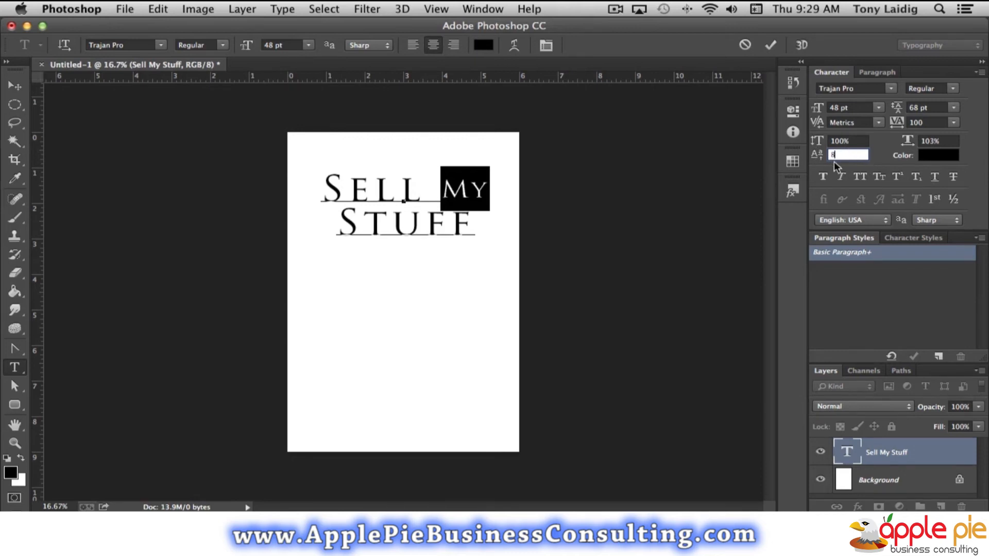
{"action": "key", "text": "Return"}
{"action": "type", "text": "10"}
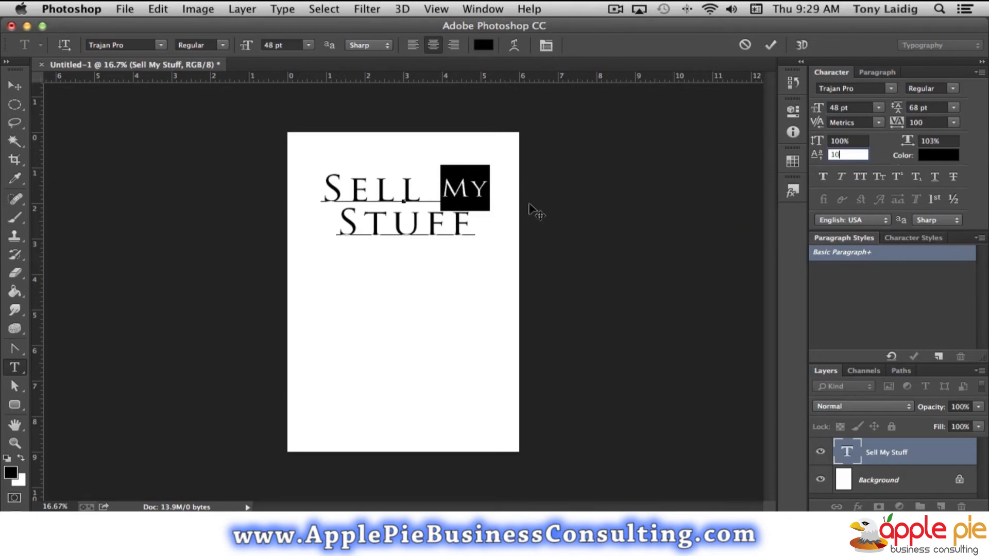
{"action": "left_click", "coordinate": [14, 85]}
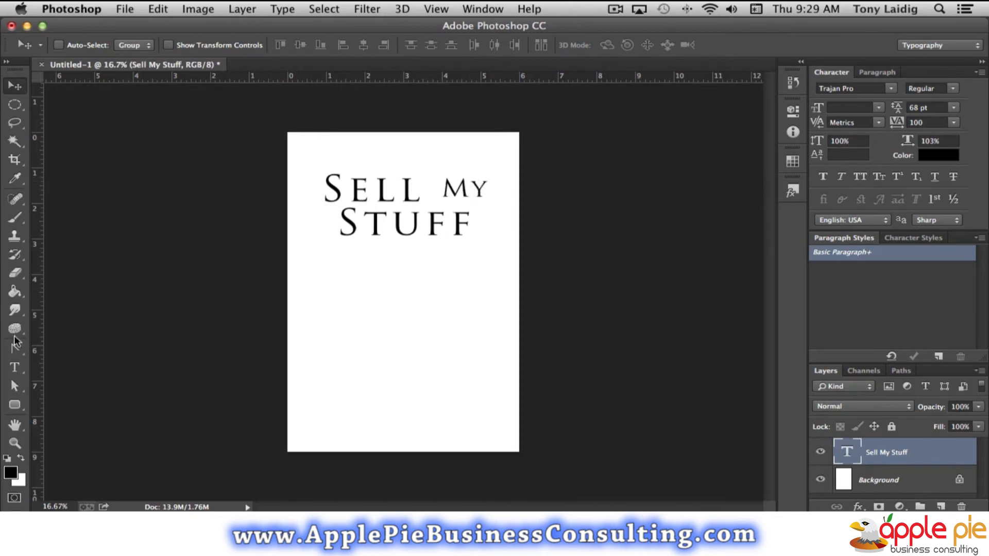
Select all of the title text and change its color to red, hex dd3f3f.
{"action": "left_click", "coordinate": [14, 367]}
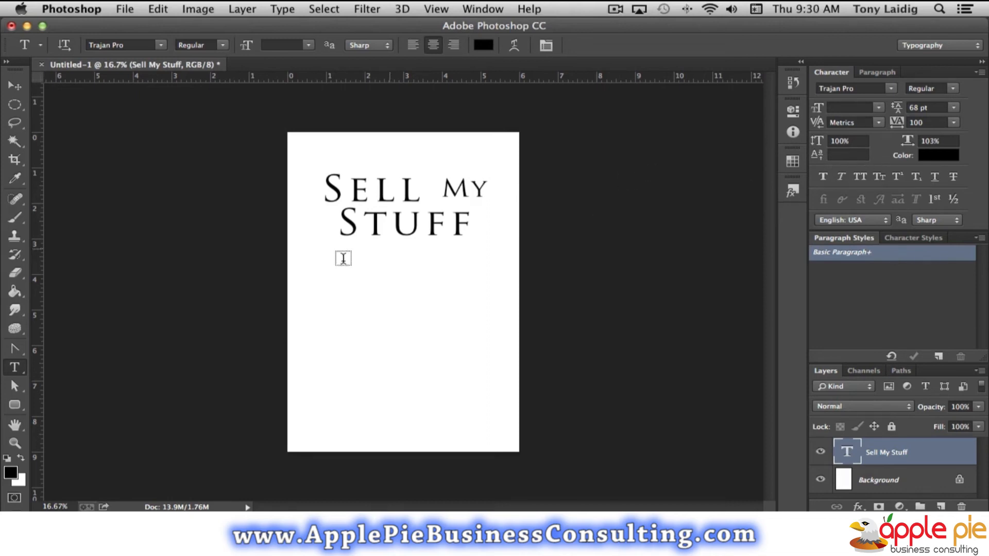
{"action": "double_click", "coordinate": [846, 453]}
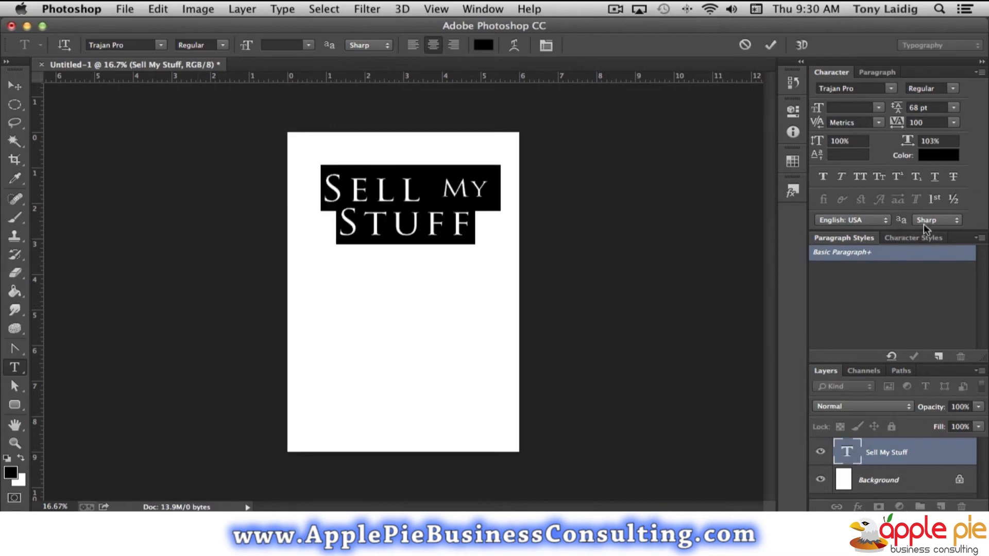
{"action": "left_click", "coordinate": [934, 156]}
{"action": "left_click", "coordinate": [315, 110]}
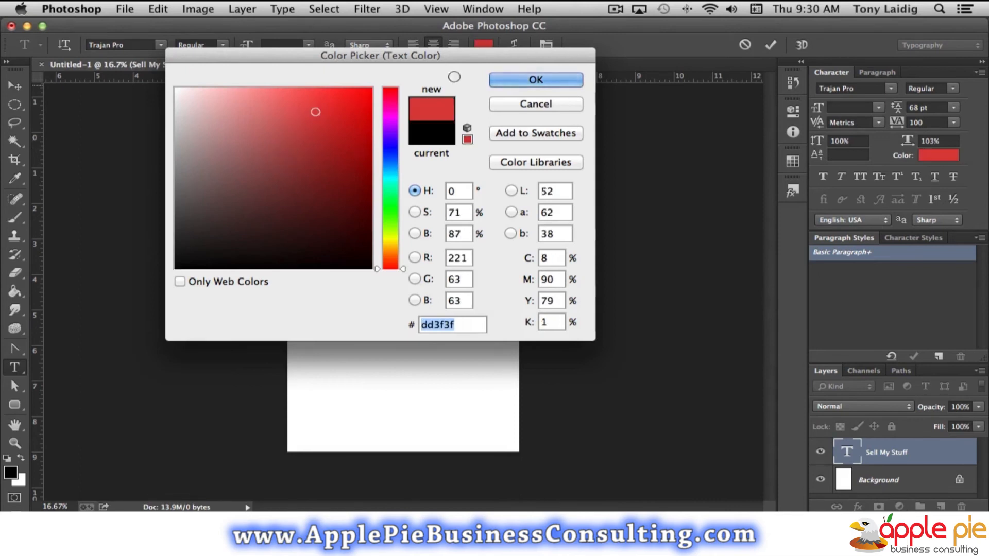
{"action": "left_click", "coordinate": [557, 81]}
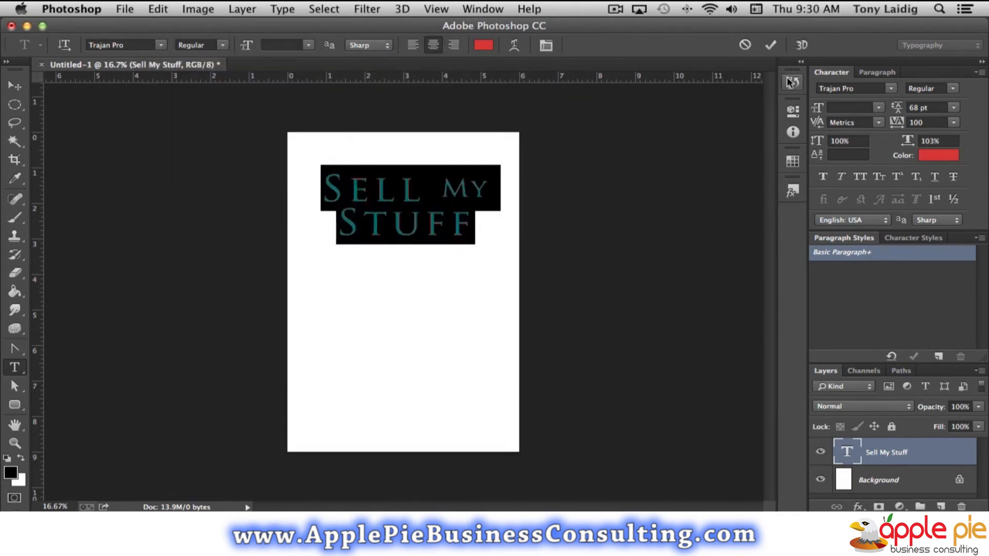
{"action": "left_click", "coordinate": [894, 460]}
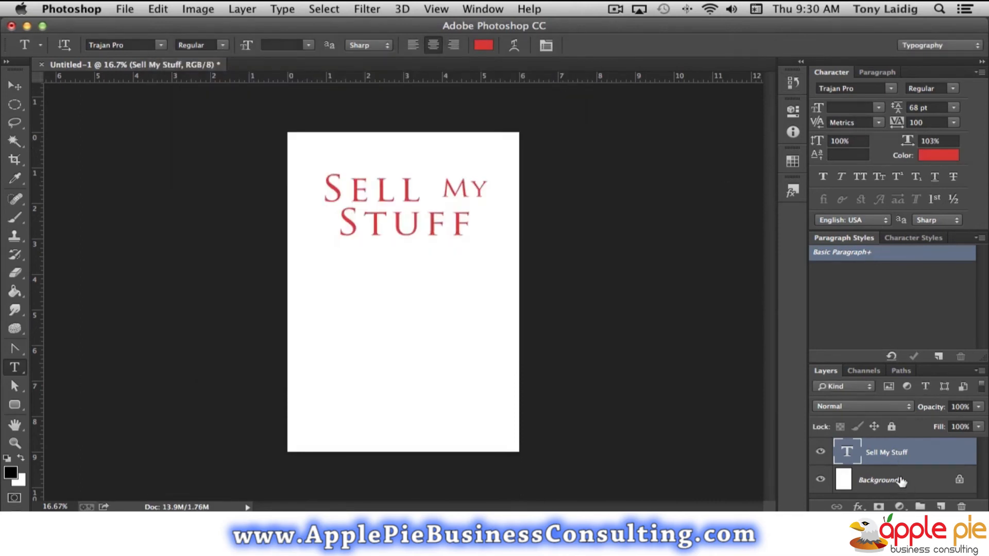
Try the Bold font style on the whole title, and return it to Regular.
{"action": "double_click", "coordinate": [843, 452]}
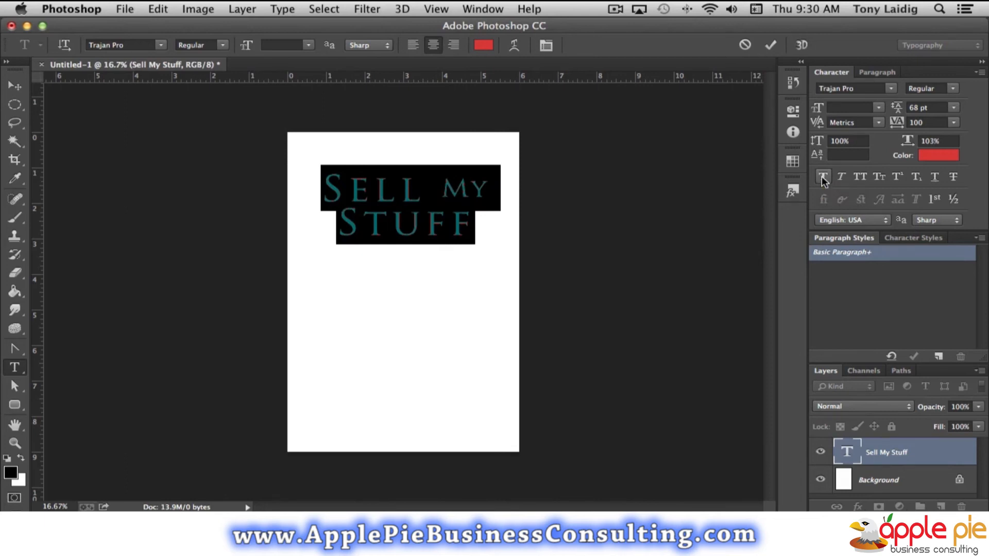
{"action": "left_click", "coordinate": [955, 88]}
{"action": "left_click", "coordinate": [954, 92]}
{"action": "left_click", "coordinate": [954, 89]}
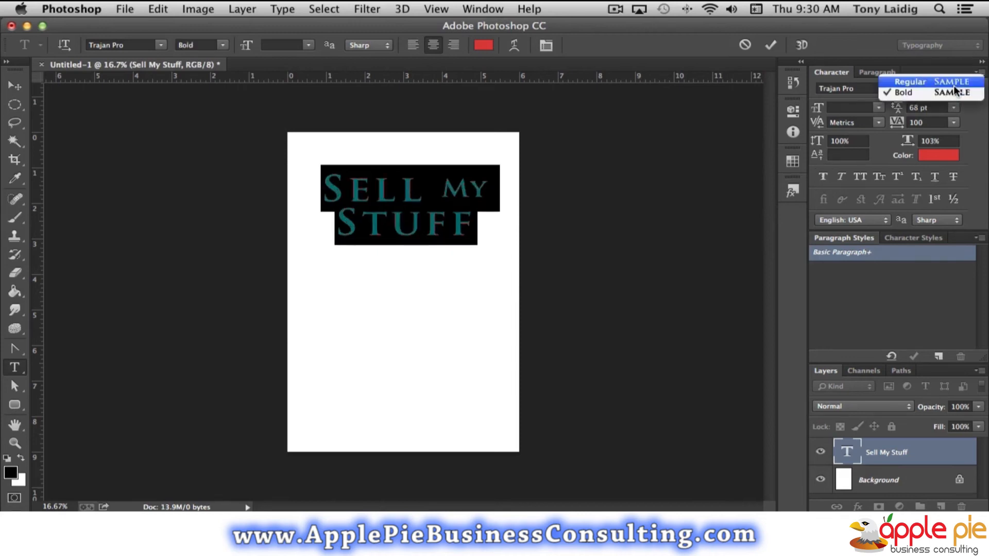
{"action": "left_click", "coordinate": [949, 82]}
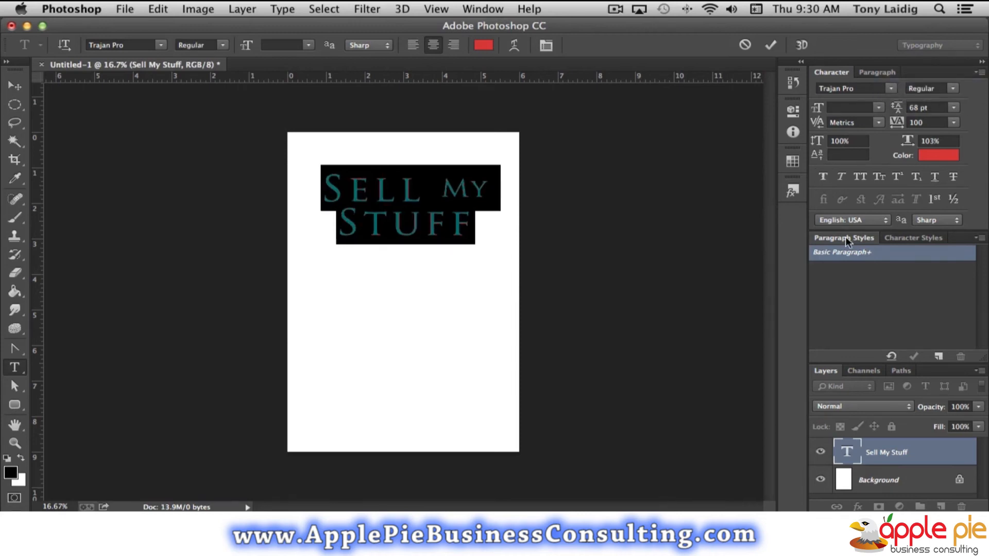
Try Faux Bold, Faux Italic, All Caps and Small Caps on the title, turning each one off again.
{"action": "left_click", "coordinate": [823, 175]}
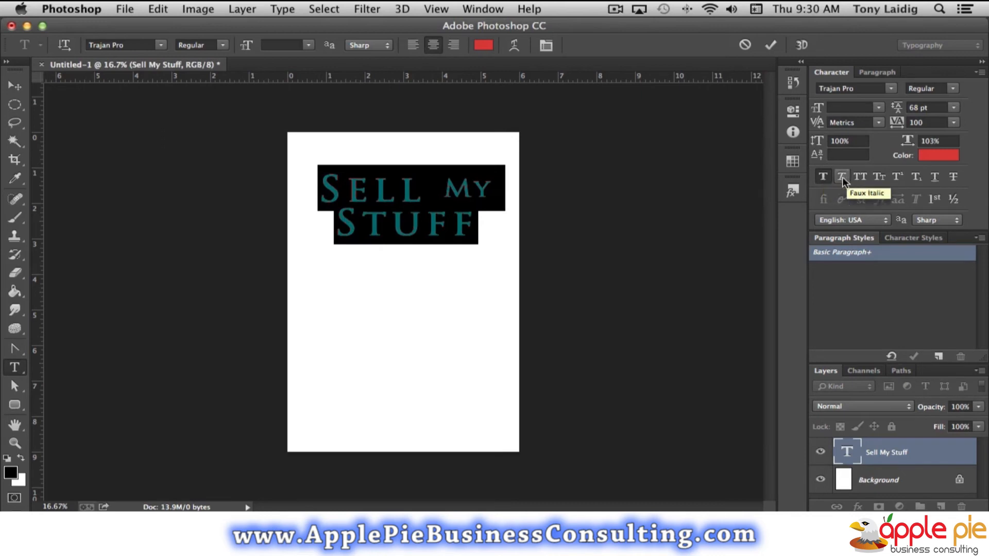
{"action": "left_click", "coordinate": [825, 177]}
{"action": "left_click", "coordinate": [842, 177]}
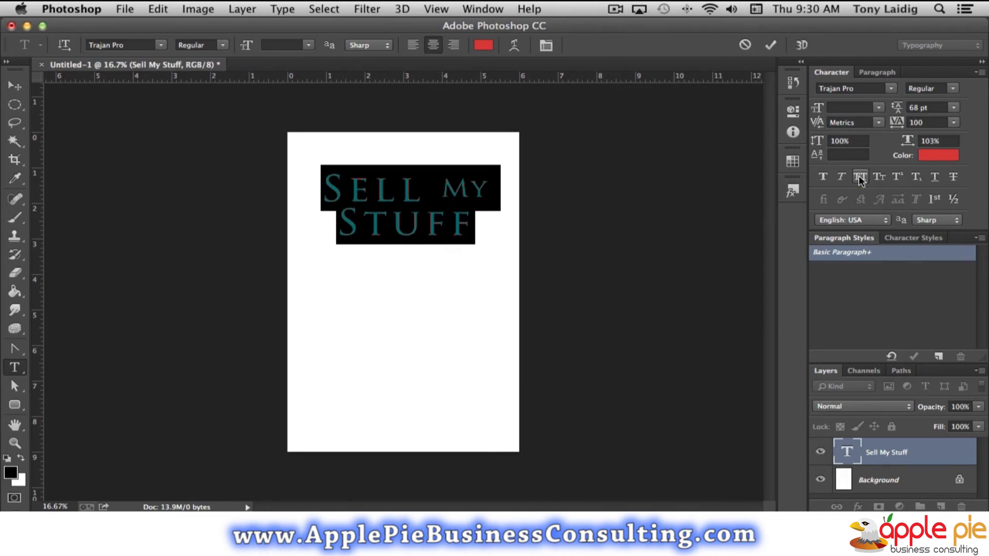
{"action": "left_click", "coordinate": [859, 178]}
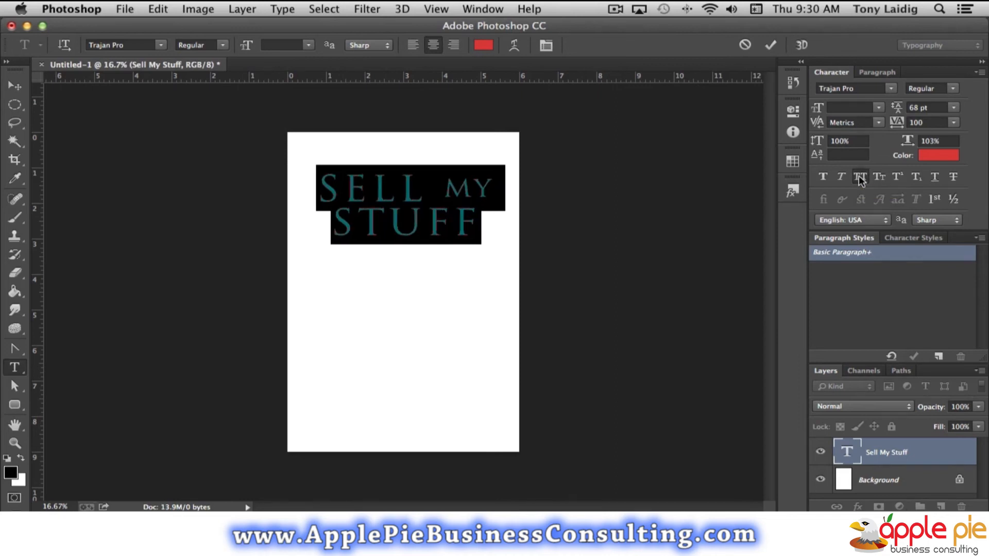
{"action": "left_click", "coordinate": [880, 179]}
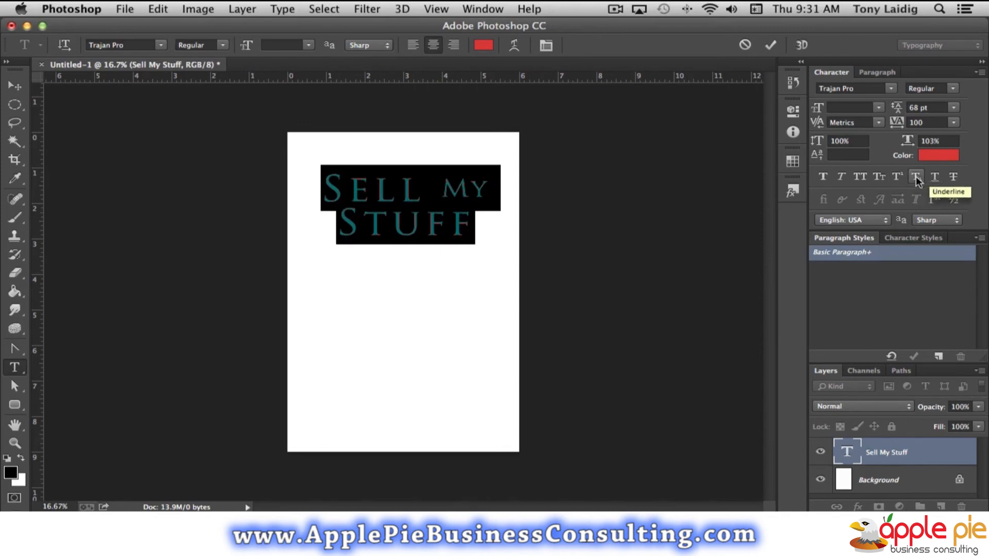
Try Underline and Strikethrough on the title, turning each one off again.
{"action": "left_click", "coordinate": [935, 178]}
{"action": "left_click", "coordinate": [935, 178]}
{"action": "left_click", "coordinate": [955, 176]}
{"action": "left_click", "coordinate": [956, 176]}
Try Strong anti-aliasing on the title, and return it to Sharp.
{"action": "left_click", "coordinate": [942, 219]}
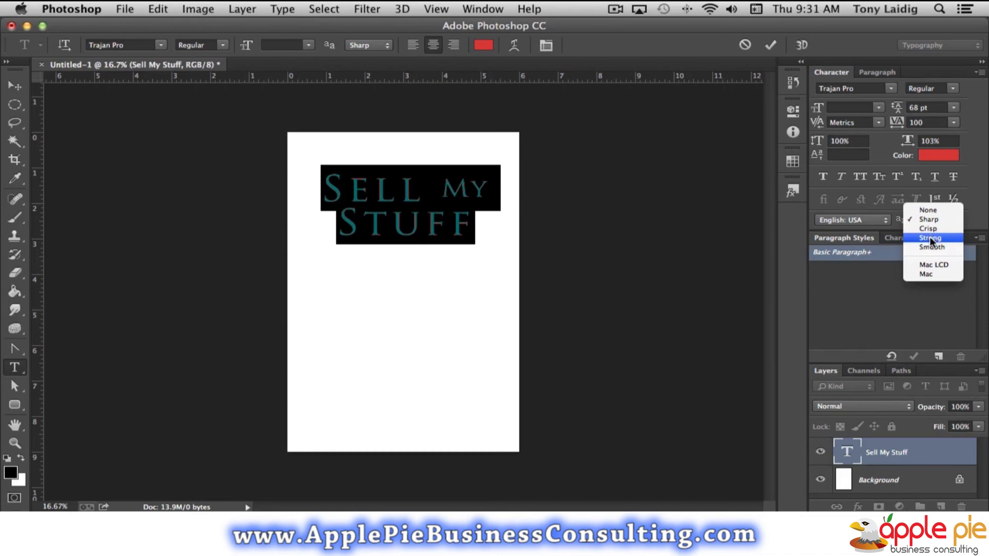
{"action": "left_click", "coordinate": [930, 220]}
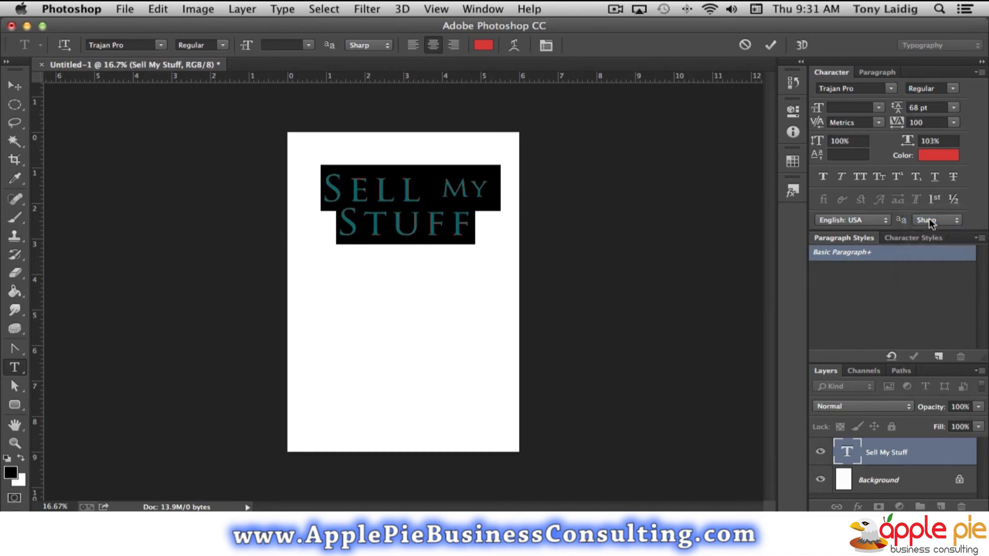
{"action": "left_click", "coordinate": [930, 220]}
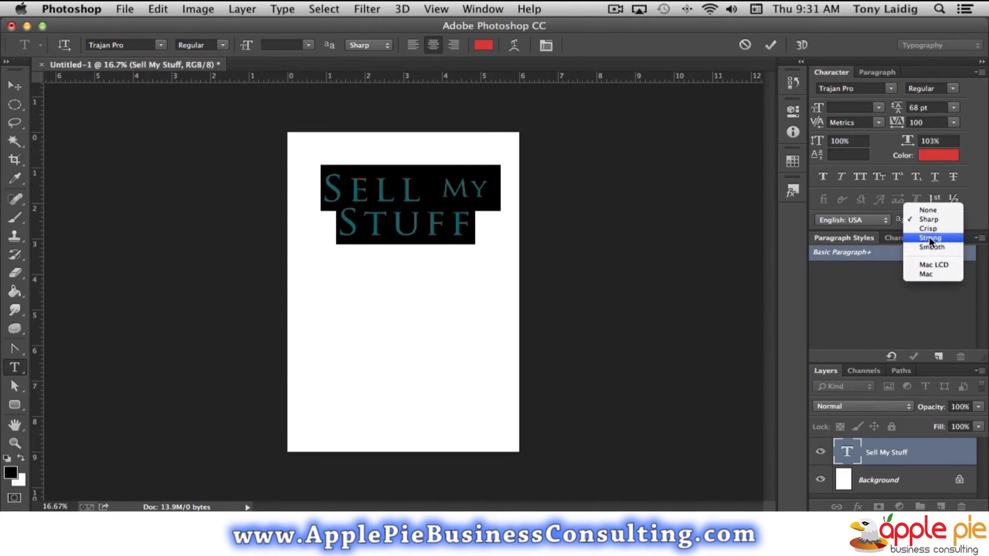
{"action": "left_click", "coordinate": [928, 236]}
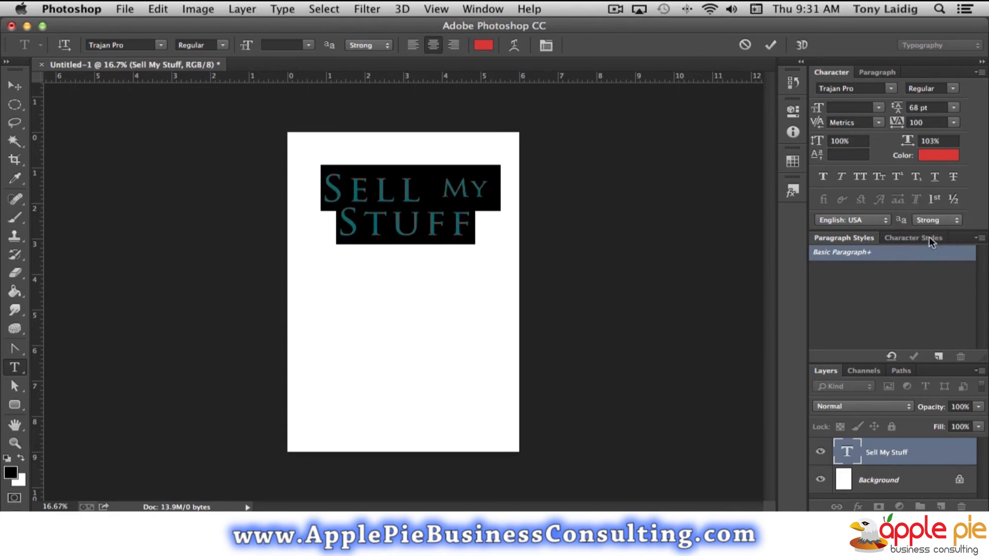
{"action": "key", "text": "super+equal"}
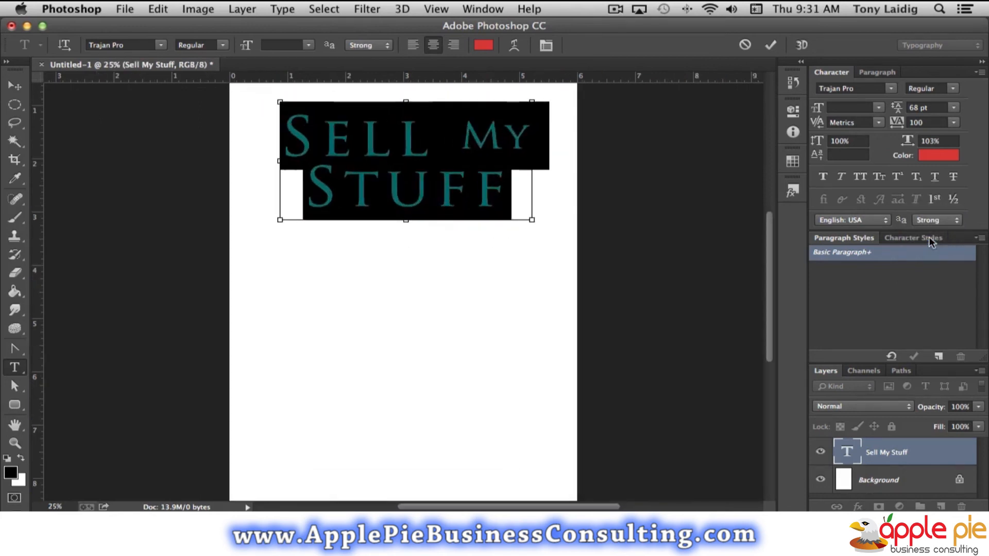
{"action": "key", "text": "super+equal"}
{"action": "scroll", "coordinate": [644, 243], "scroll_direction": "up", "scroll_amount": 5}
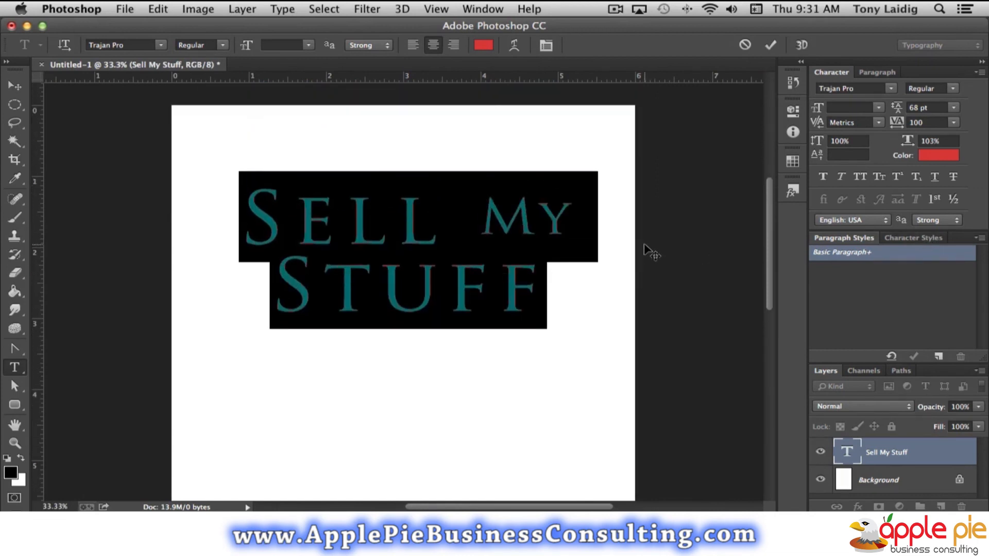
{"action": "left_click", "coordinate": [937, 220]}
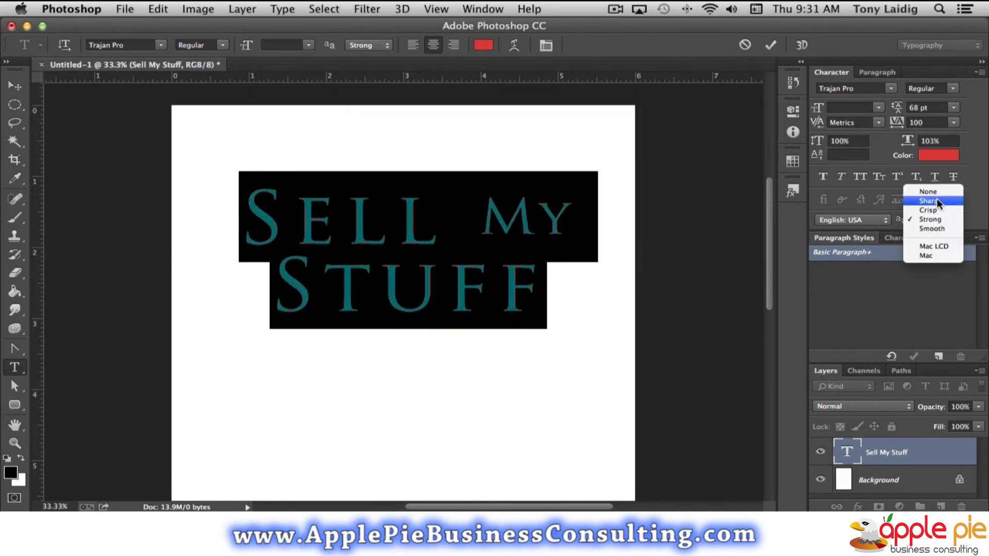
{"action": "left_click", "coordinate": [937, 202]}
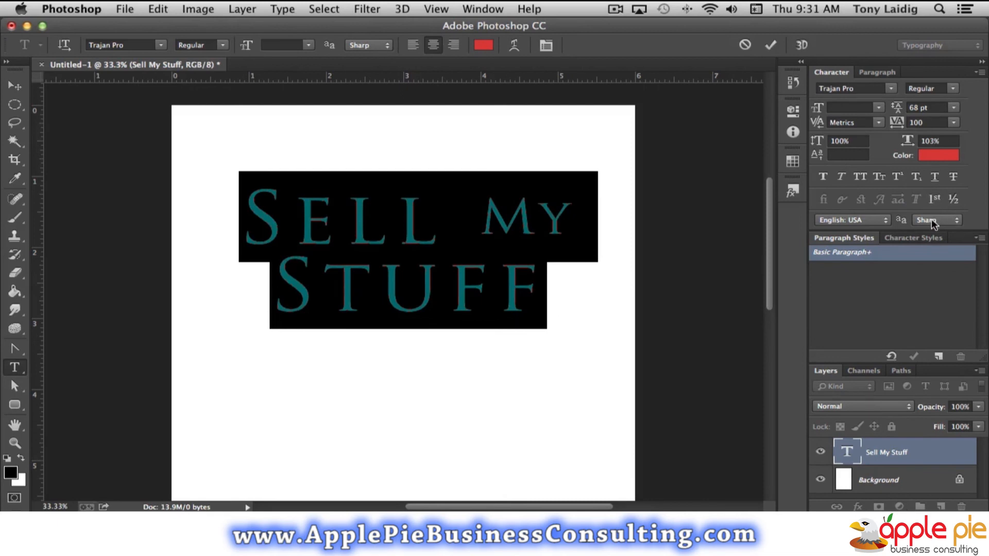
Try Smooth and Crisp anti-aliasing on the title, and return it to Sharp.
{"action": "left_click", "coordinate": [934, 223]}
{"action": "left_click", "coordinate": [933, 247]}
{"action": "left_click", "coordinate": [929, 221]}
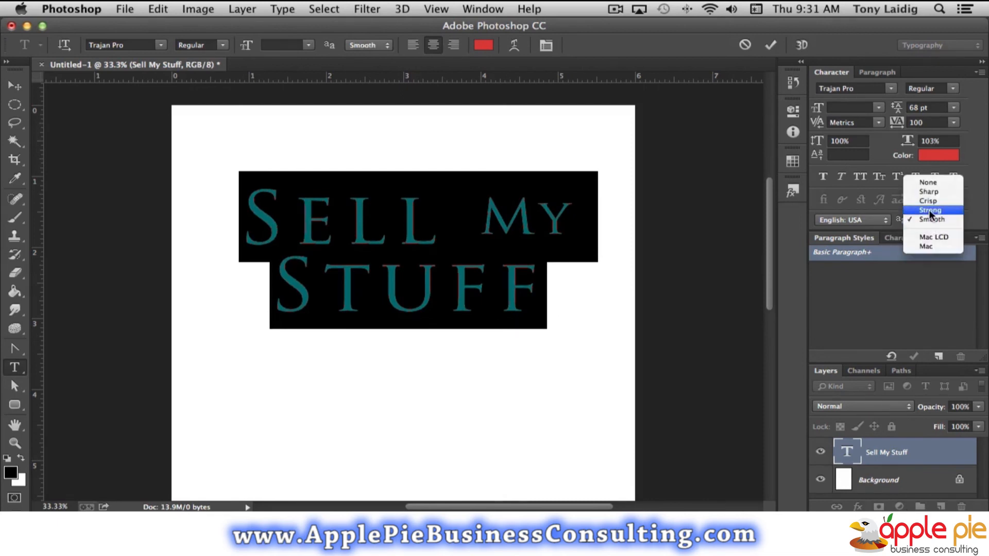
{"action": "left_click", "coordinate": [929, 202]}
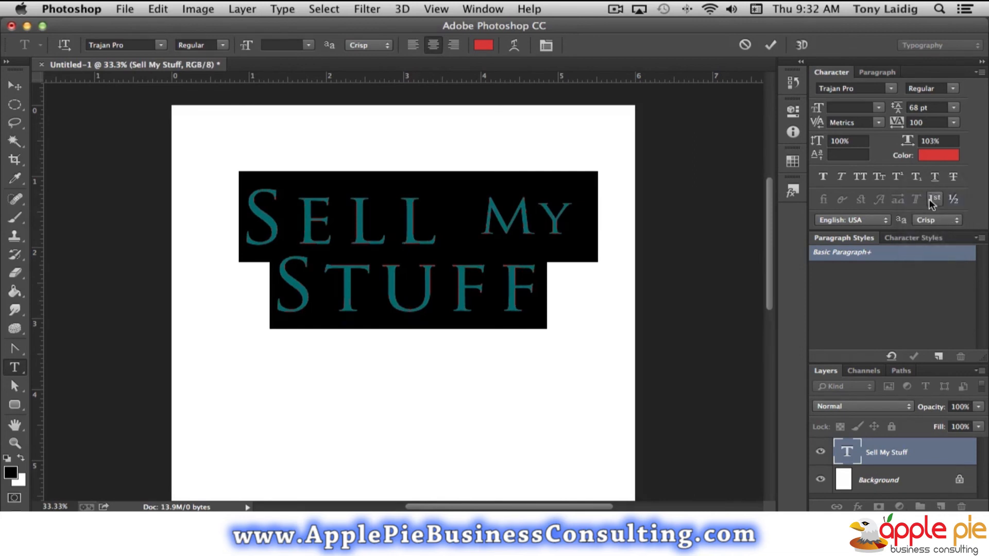
{"action": "left_click", "coordinate": [931, 223]}
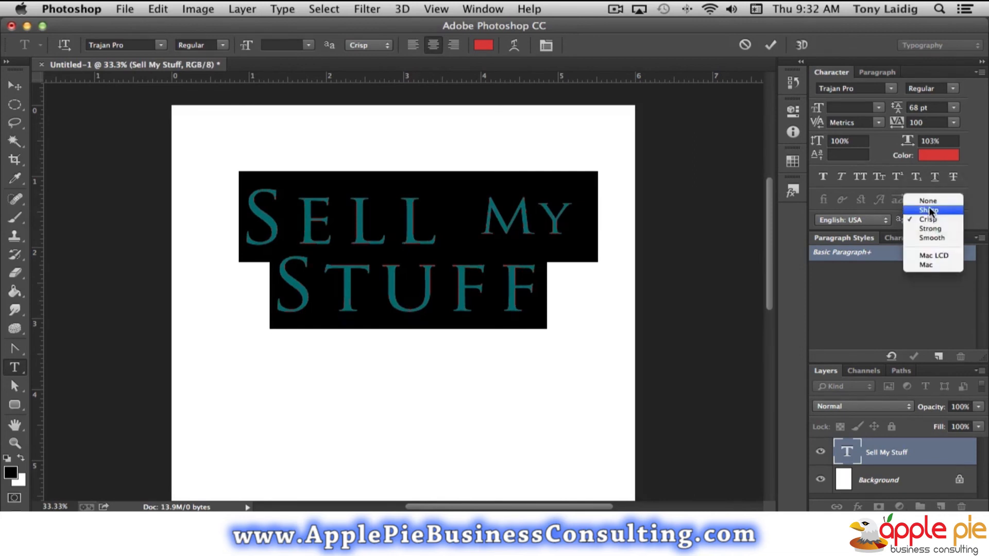
{"action": "left_click", "coordinate": [929, 208]}
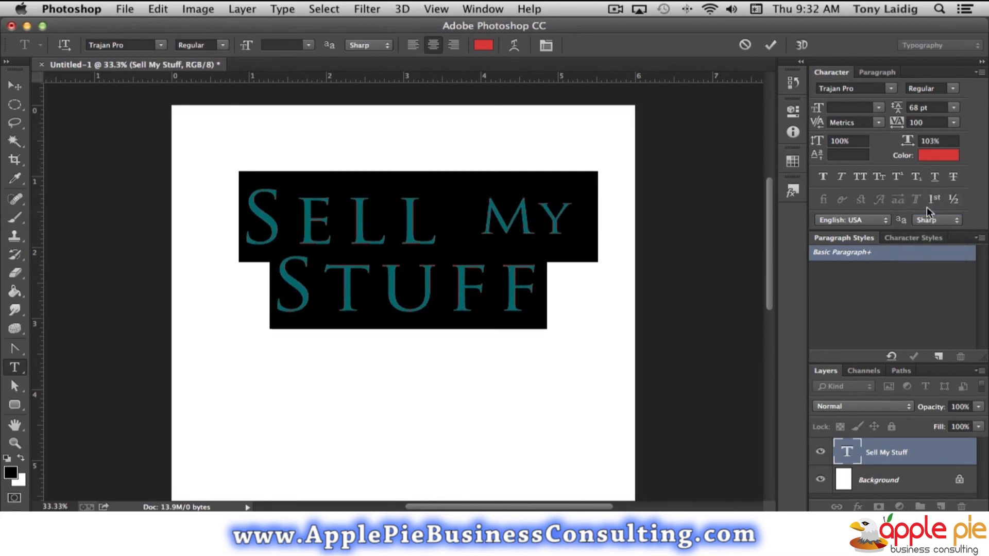
Compare left, center and right paragraph alignment on the title, and set it to left-aligned.
{"action": "left_click", "coordinate": [872, 73]}
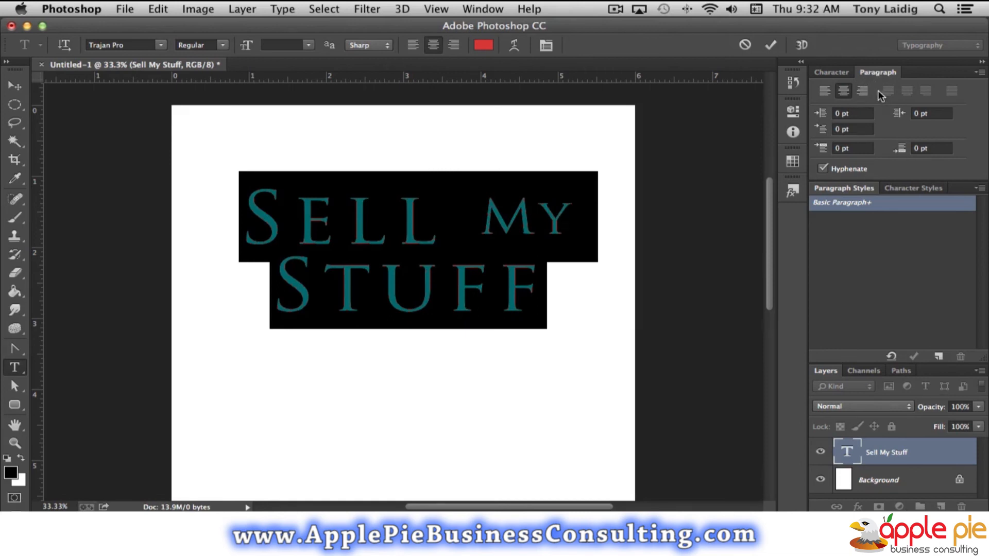
{"action": "left_click", "coordinate": [824, 93]}
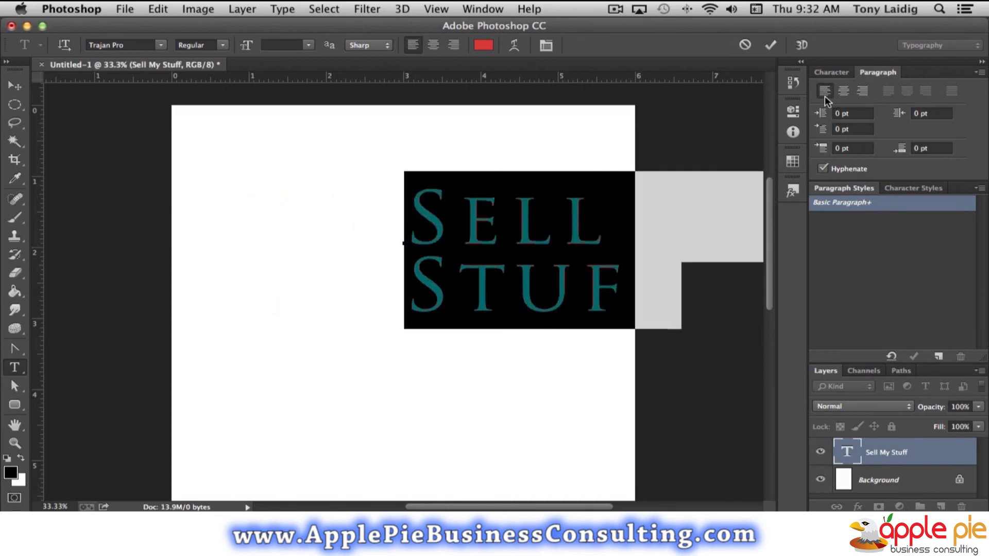
{"action": "left_click", "coordinate": [843, 92]}
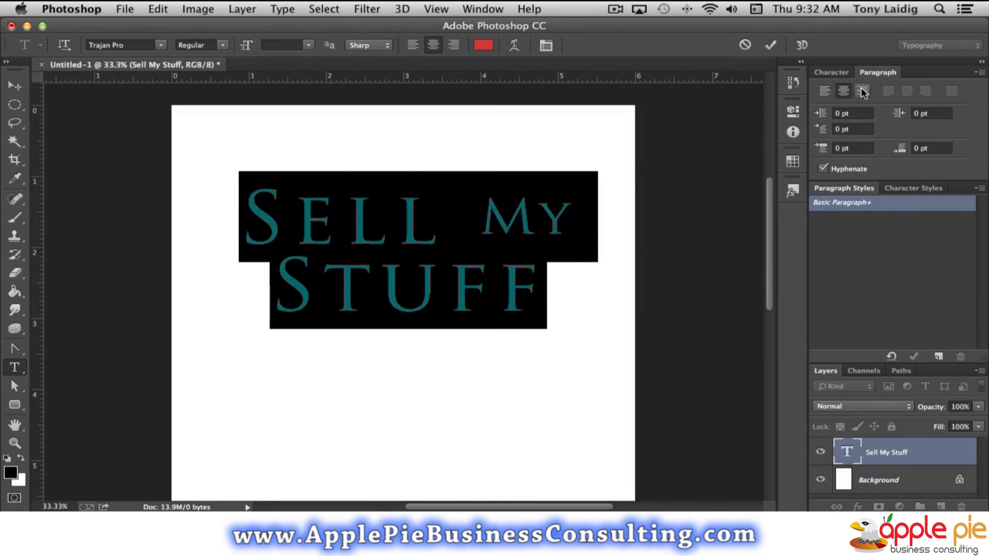
{"action": "left_click", "coordinate": [863, 91]}
{"action": "left_click", "coordinate": [825, 91]}
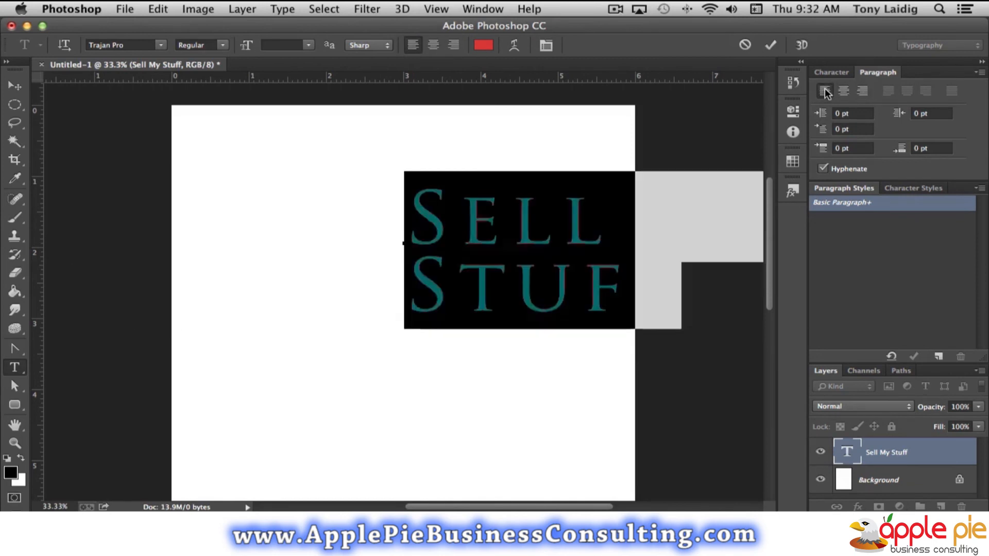